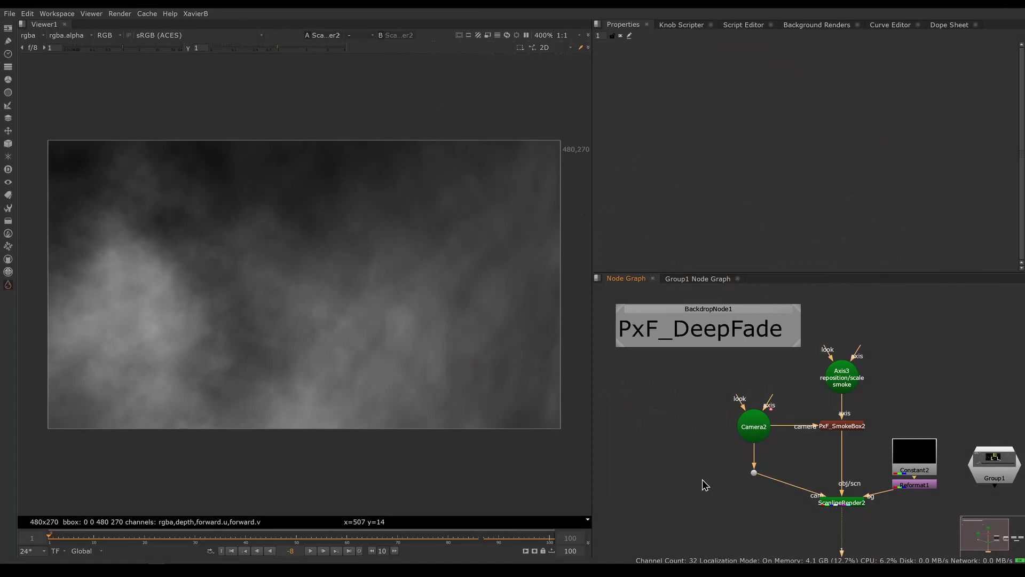
- Show PxF_SmokeBox2 in the viewer and orbit around its stacked smoke slice cards
click(849, 425)
key(1)
ctrl+drag(437, 403, 459, 472)
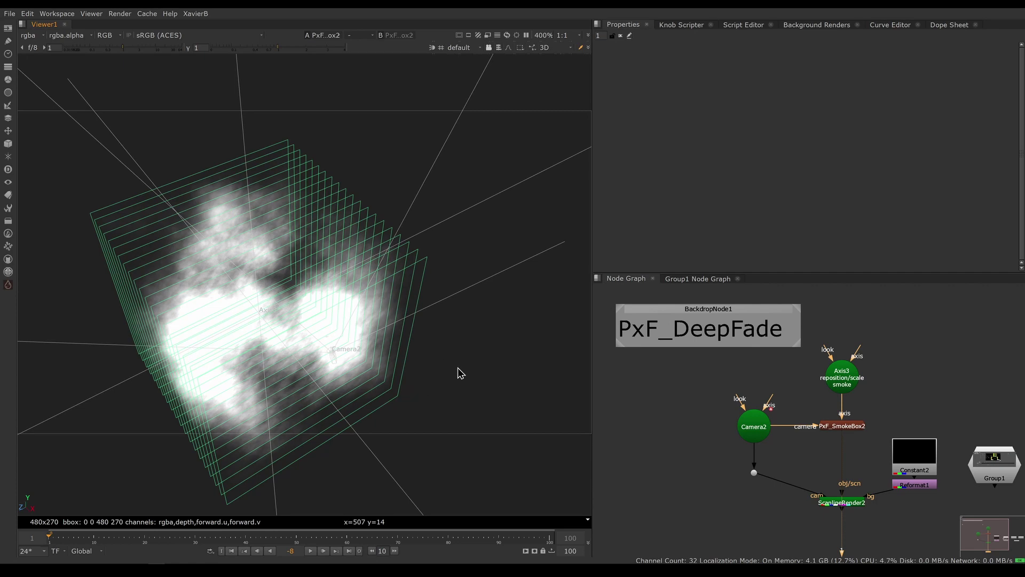
ctrl+drag(461, 372, 437, 362)
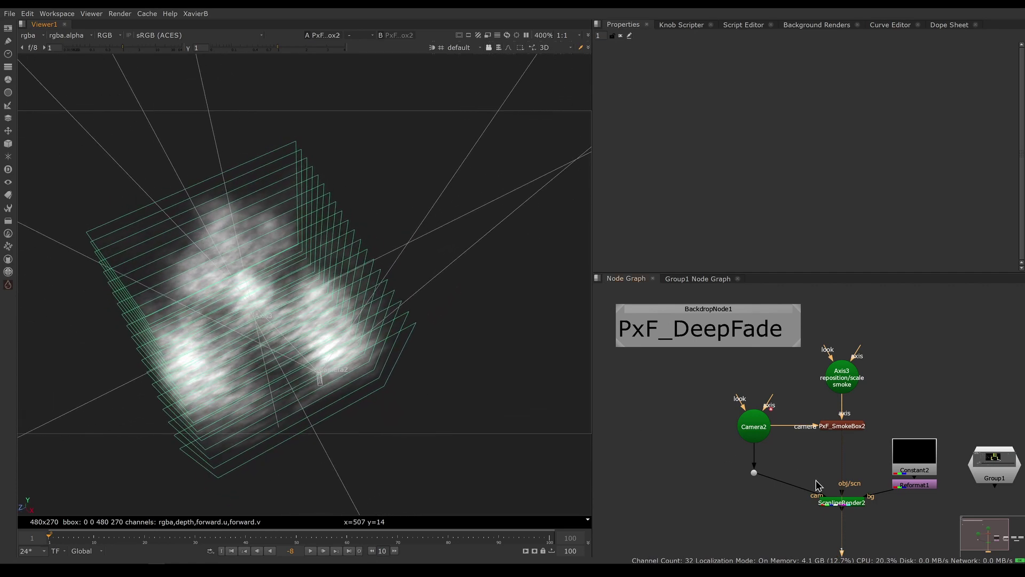
- Play ScanlineRender2's smoke animation from the first frame, then return to the 3D scene
click(834, 504)
key(1)
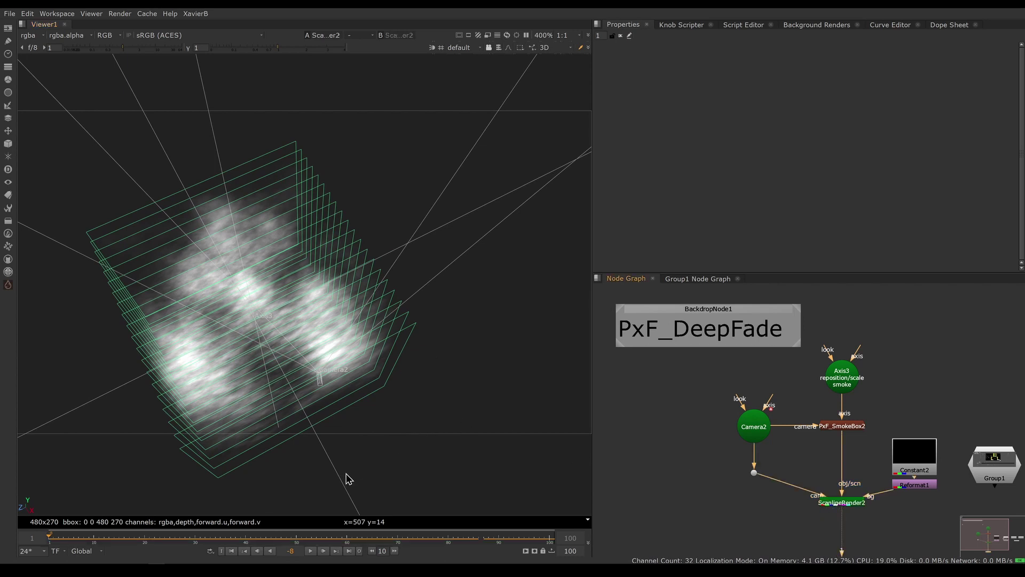
click(235, 552)
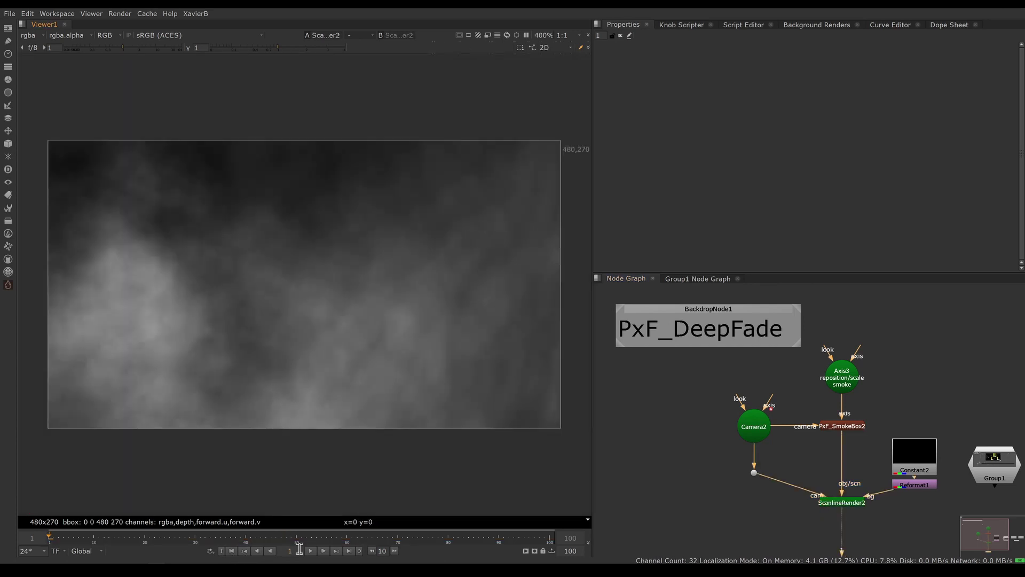
click(311, 551)
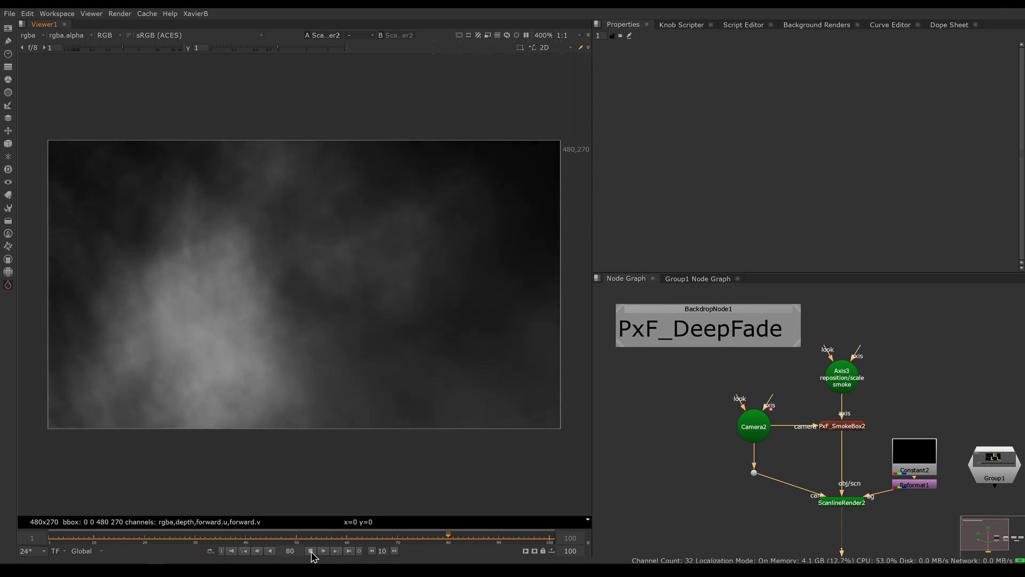
click(312, 552)
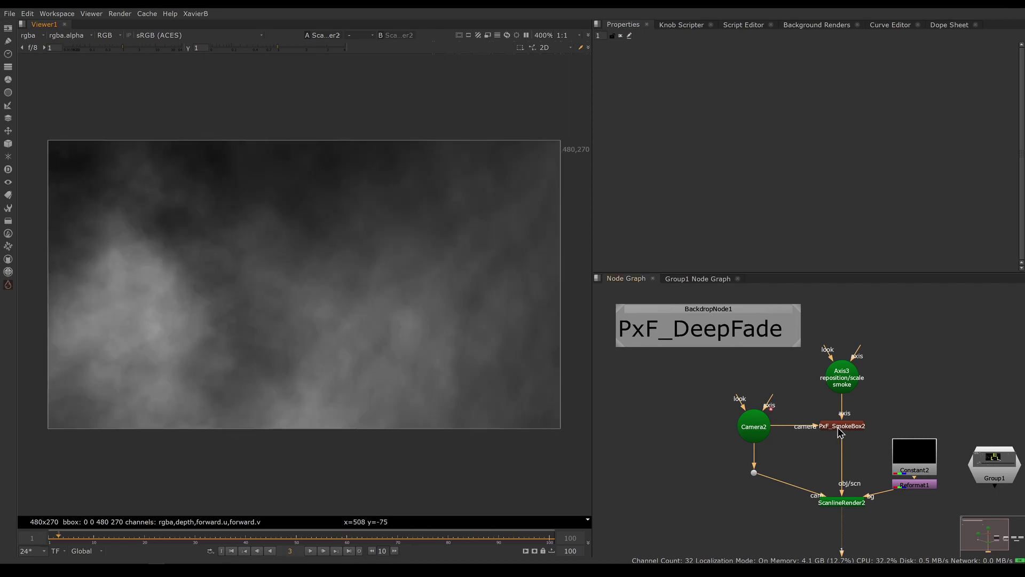
key(Tab)
- Switch the 3D viewer to the top view and scrub ahead to frame 29
click(551, 48)
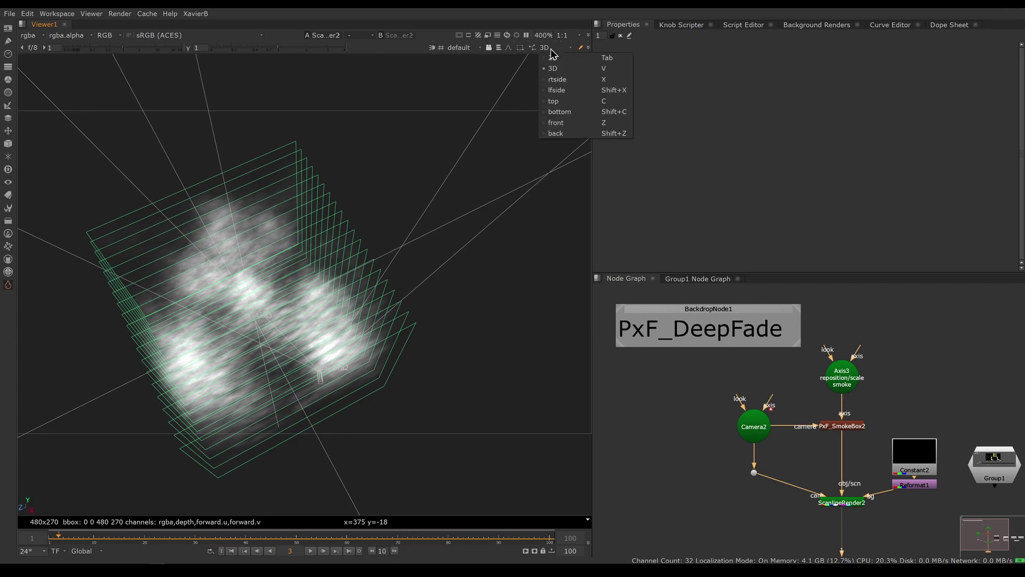
click(550, 91)
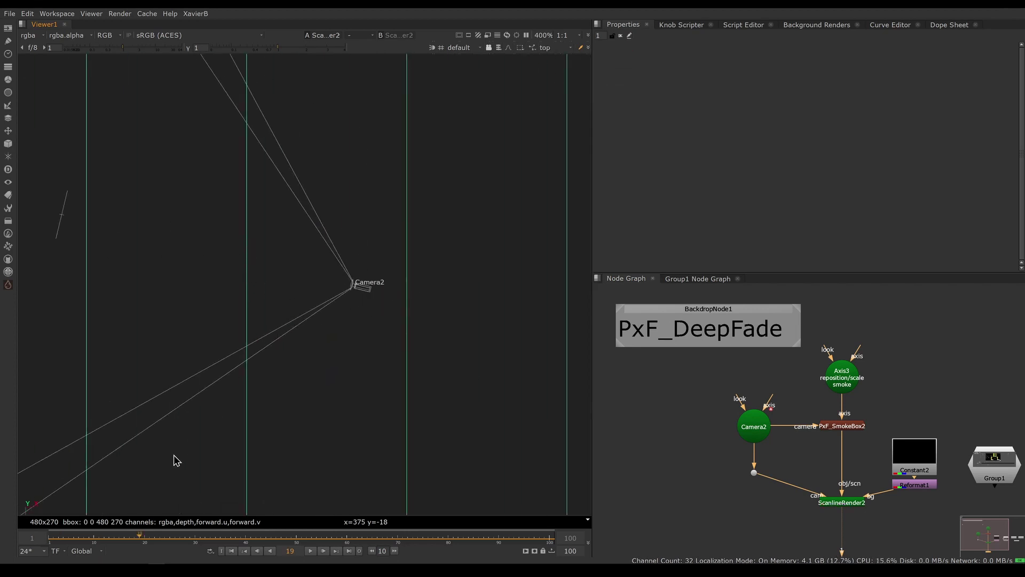
drag(140, 538, 190, 537)
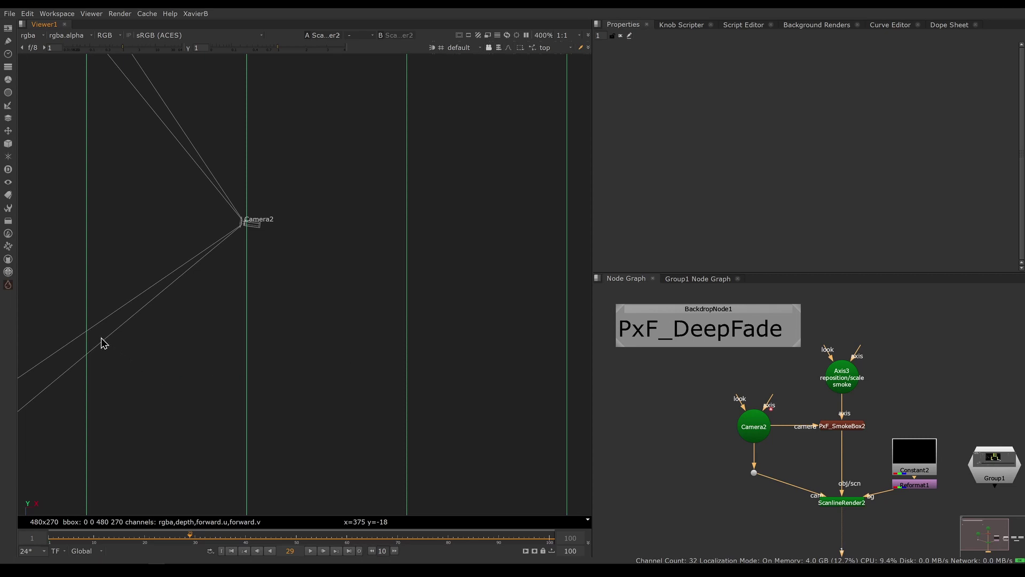
- Add a Pixelfudger PxF_DeepFade under ScanlineRender2 and view Group1's depth-range diagram
click(7, 286)
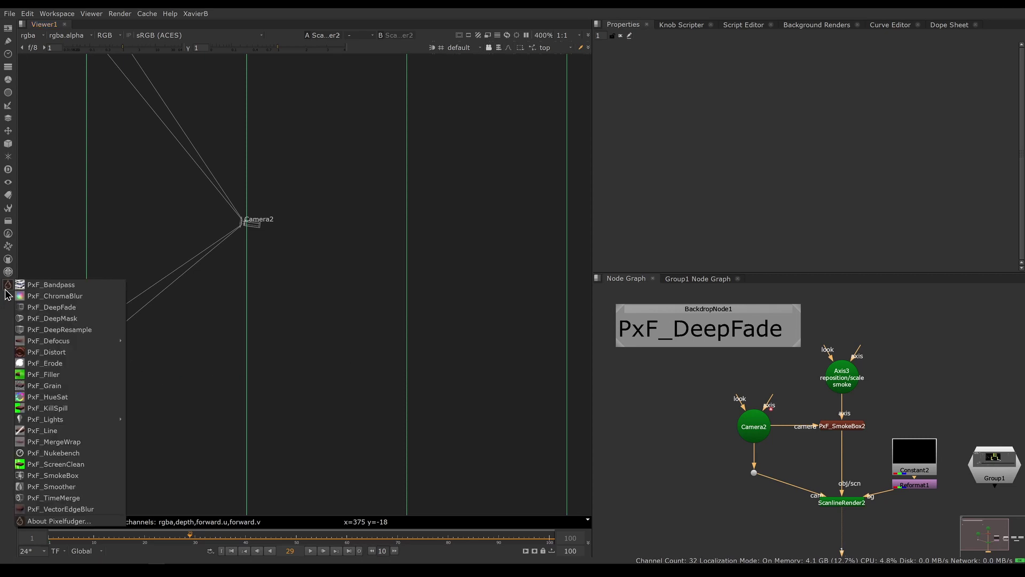
click(54, 307)
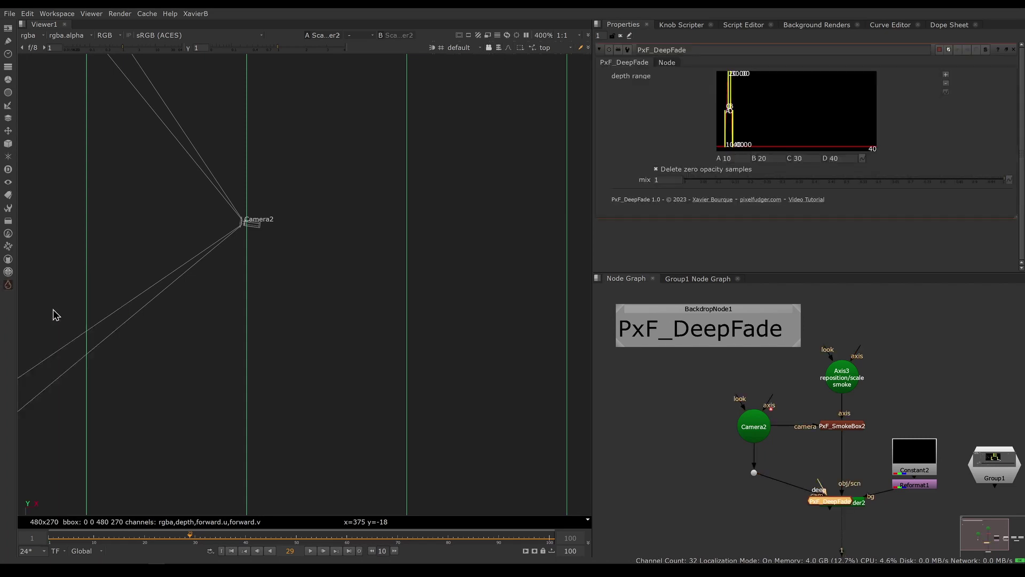
drag(745, 455, 741, 496)
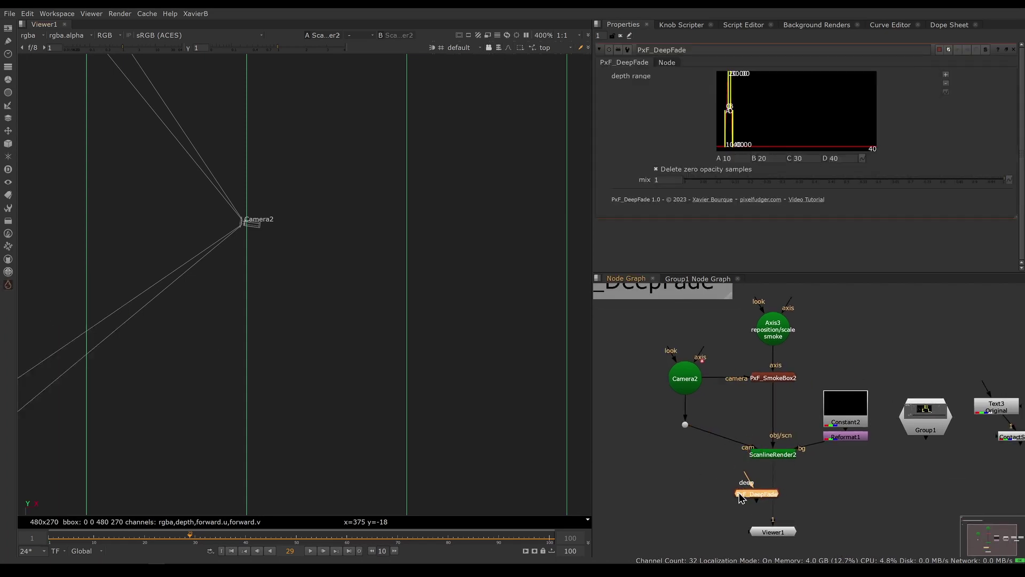
click(861, 488)
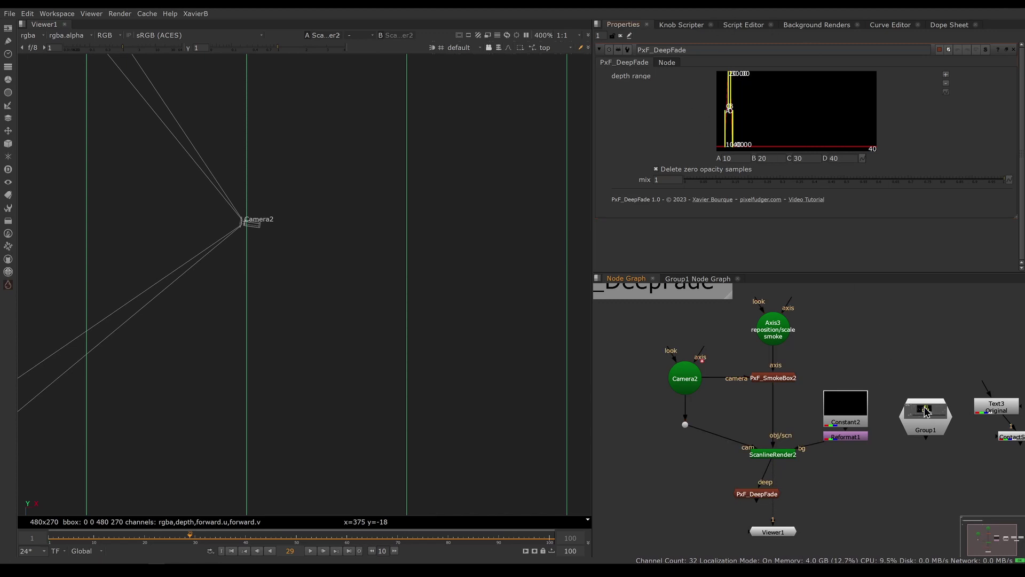
click(926, 411)
key(1)
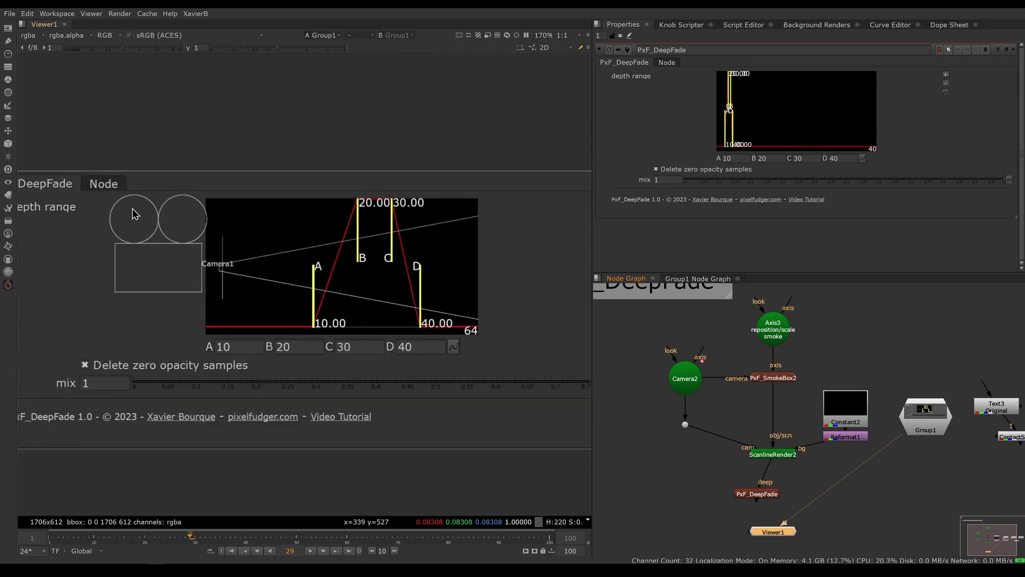
ctrl+shift+drag(94, 175, 248, 335)
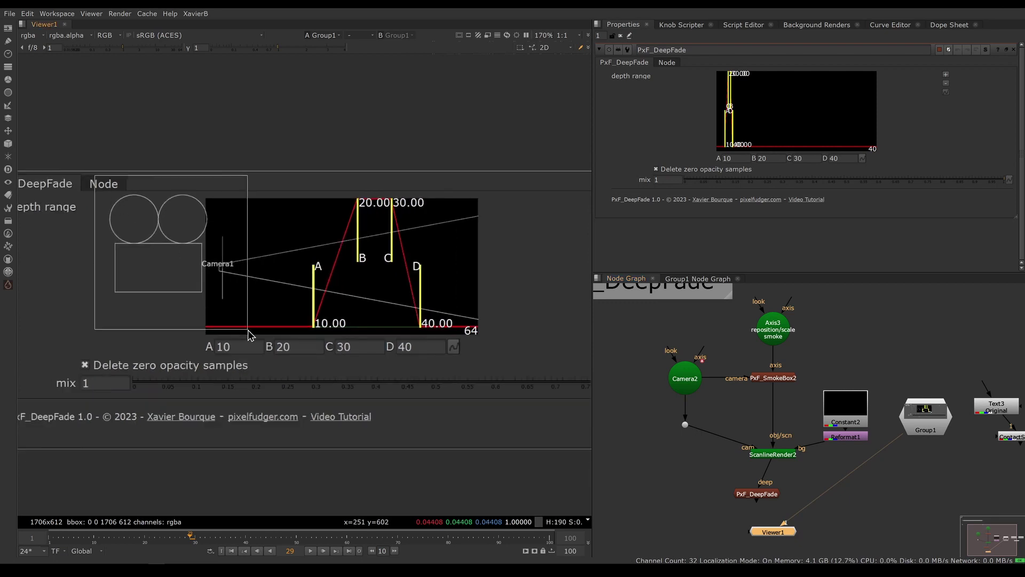
ctrl+shift+drag(189, 262, 499, 291)
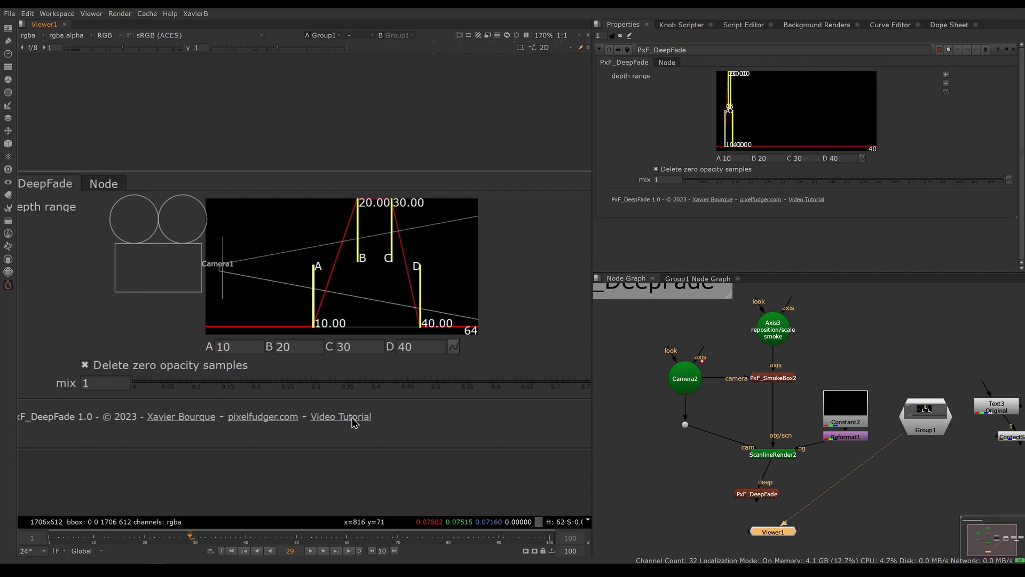
scroll(187, 326, down, 2)
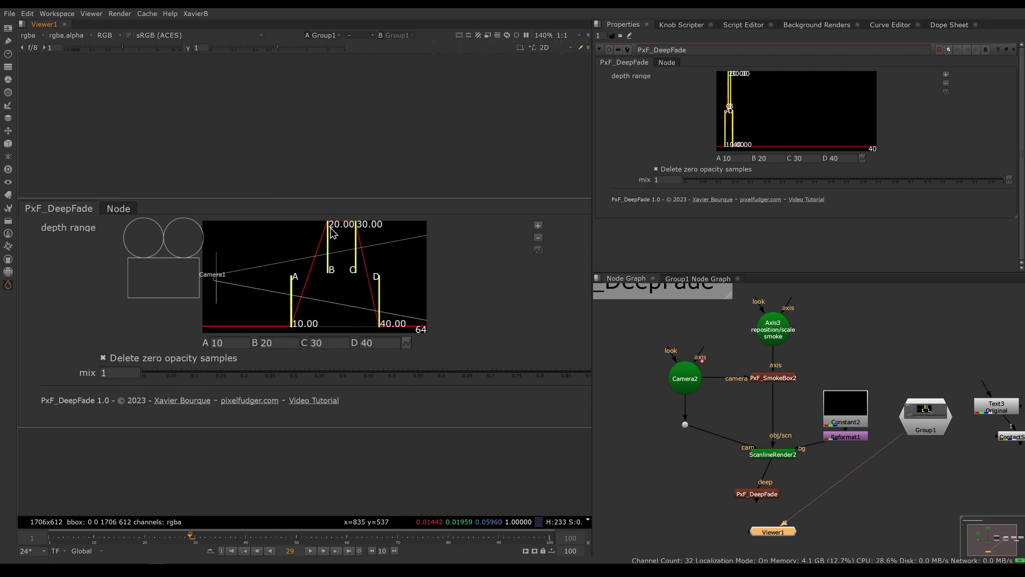
drag(323, 213, 387, 234)
drag(380, 321, 587, 337)
- Add a DeepSample node fed by ScanlineRender2 and view its result fitted in the viewer
click(694, 501)
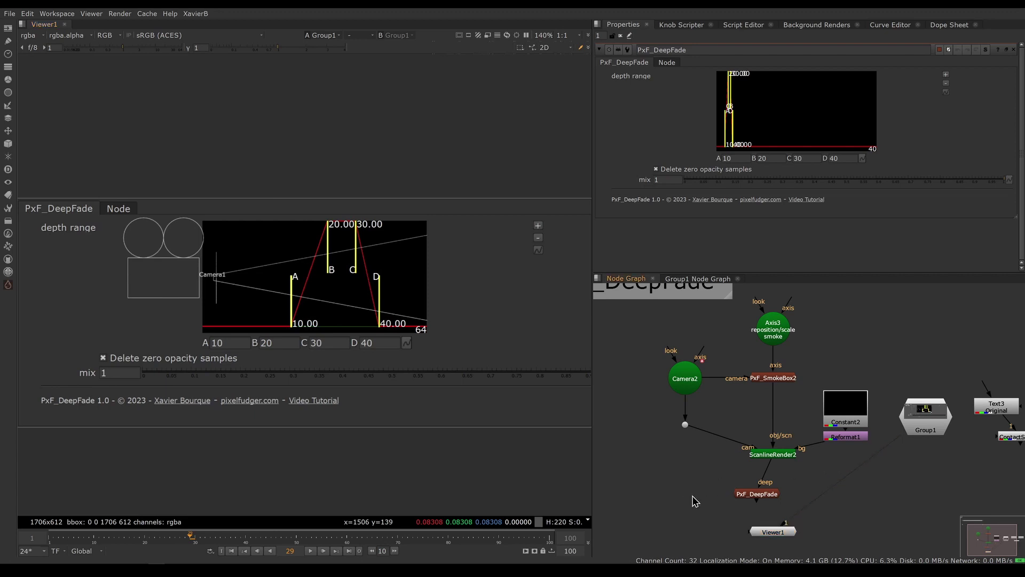
key(Tab)
text(deepsamp)
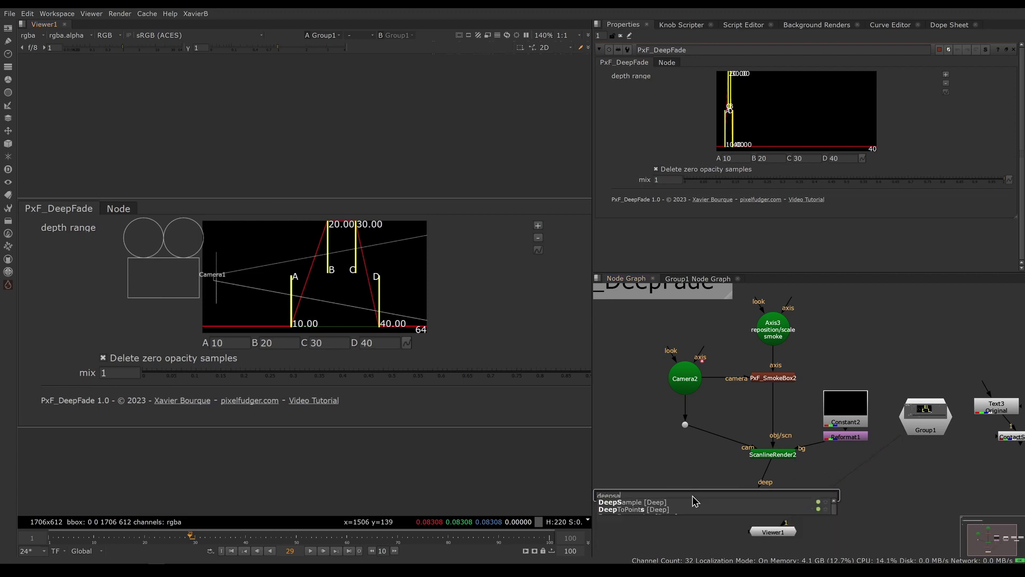
key(Return)
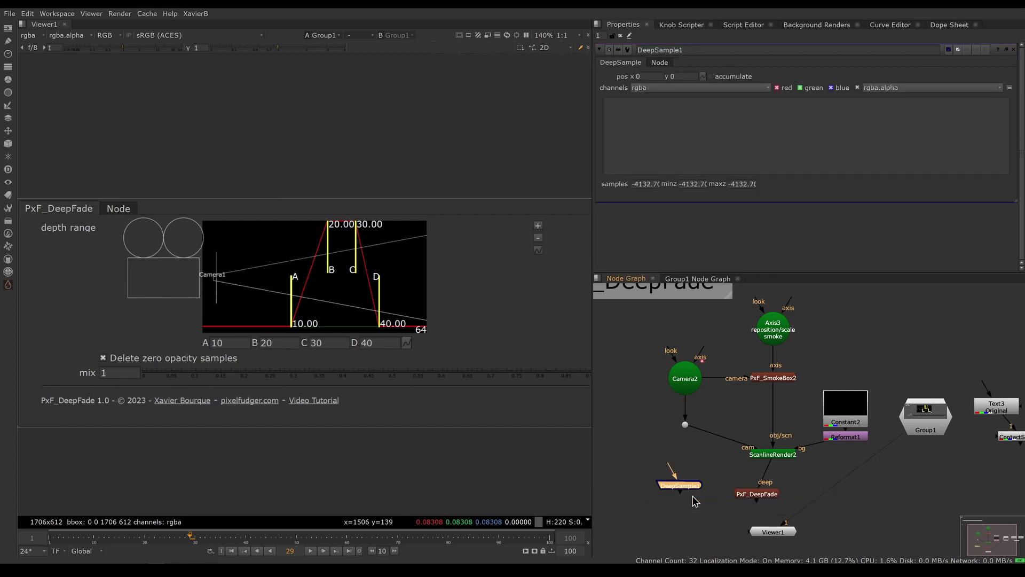
drag(671, 467, 769, 456)
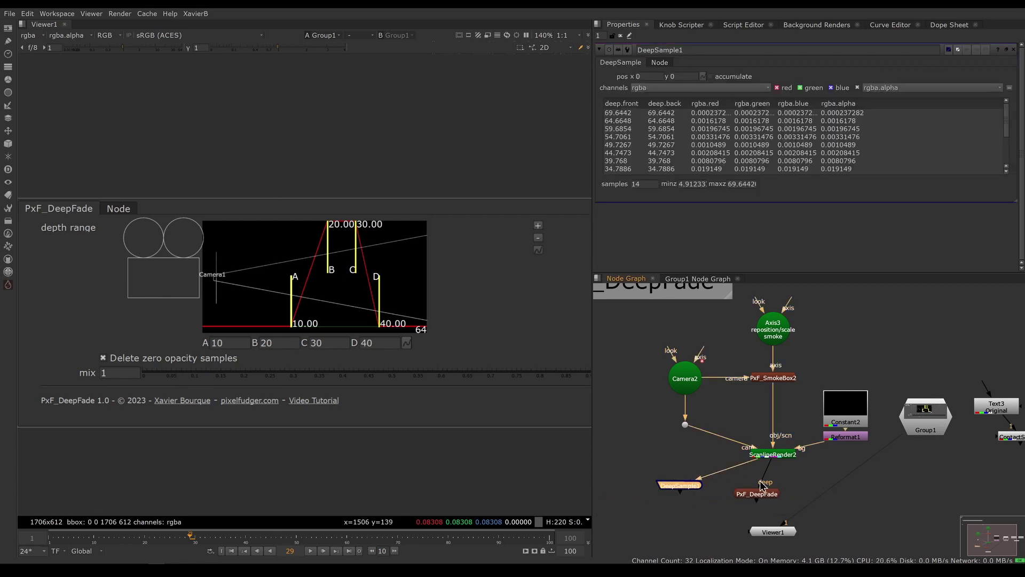
drag(685, 490, 697, 501)
key(1)
click(694, 494)
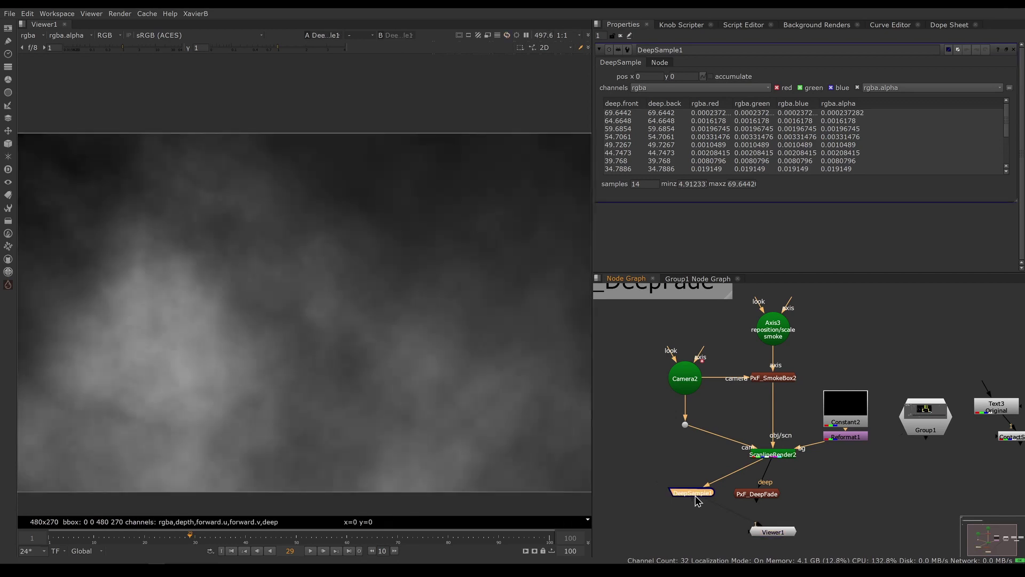
key(f)
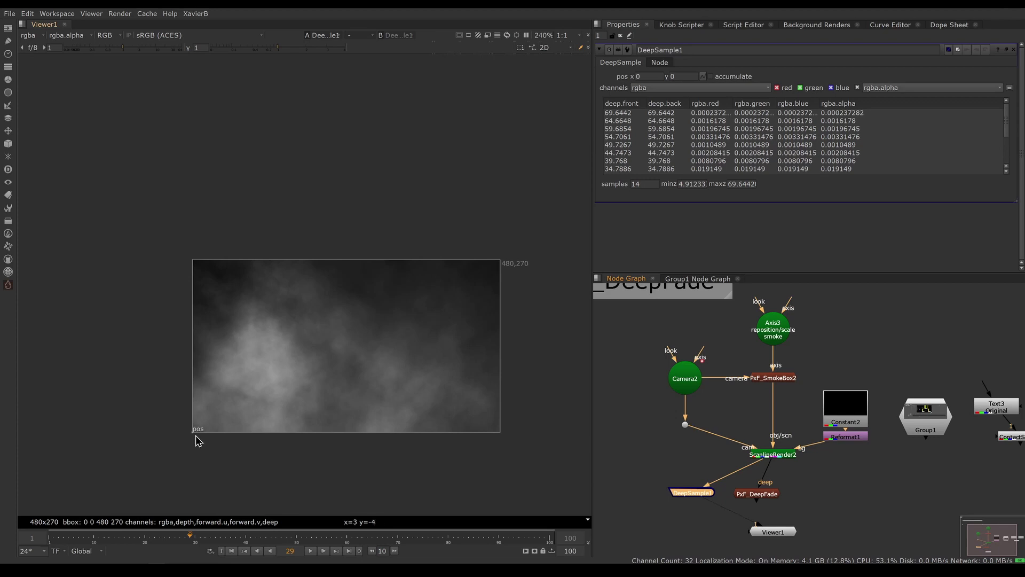
- Place the sample point in the smoke, sort by deep.front ascending, and list all 16 samples
drag(194, 434, 262, 356)
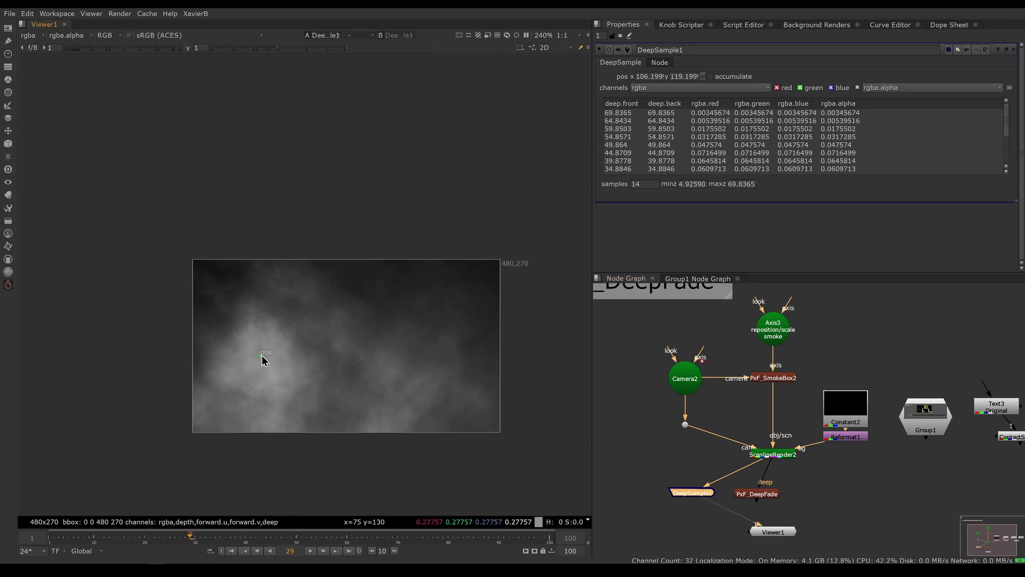
click(628, 104)
click(231, 551)
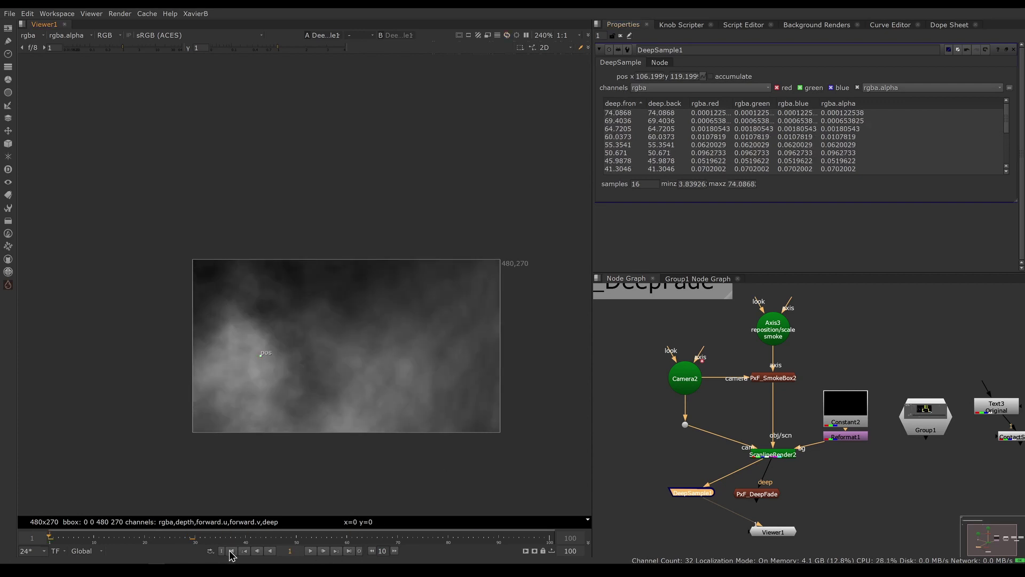
drag(264, 359, 250, 364)
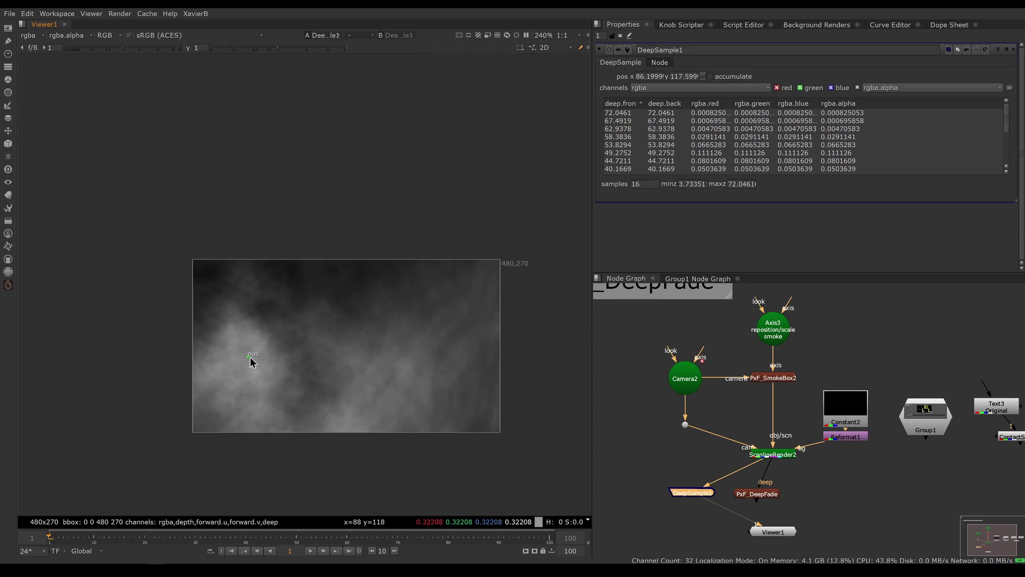
click(631, 105)
click(615, 114)
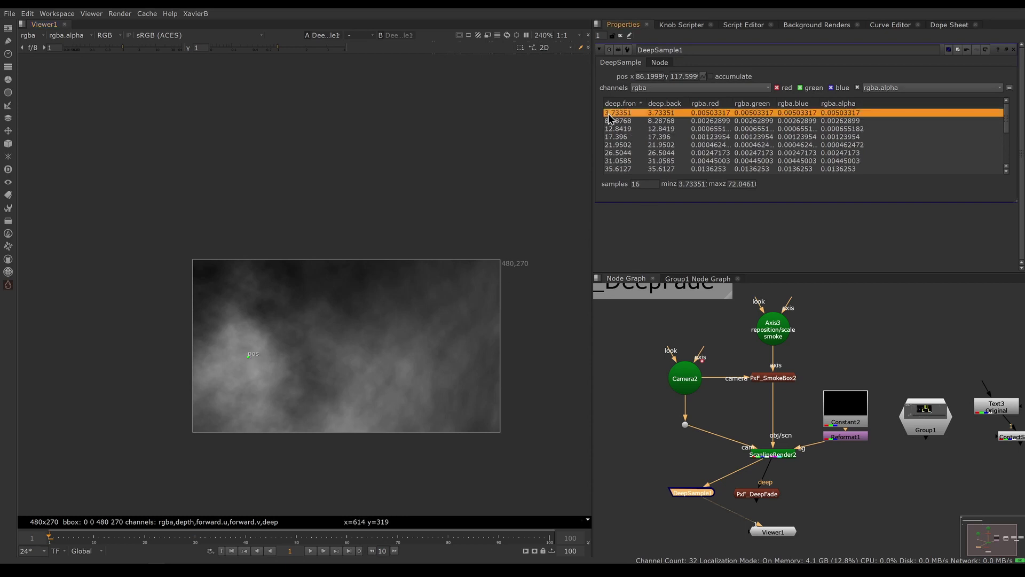
drag(1016, 201, 1015, 283)
click(618, 233)
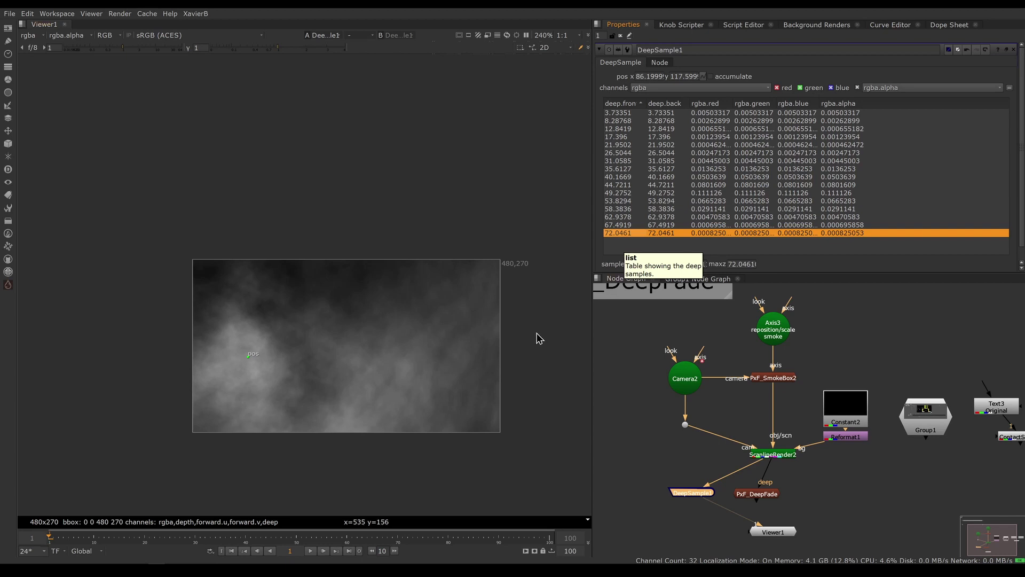
click(800, 512)
click(767, 494)
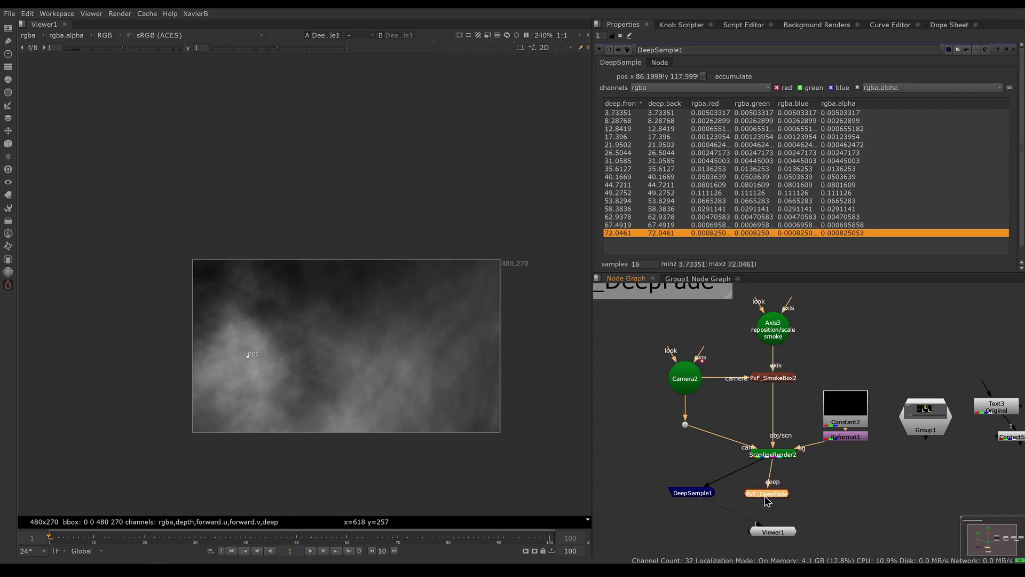
- Open PxF_DeepFade's settings and zoom out its depth range graph
double_click(765, 496)
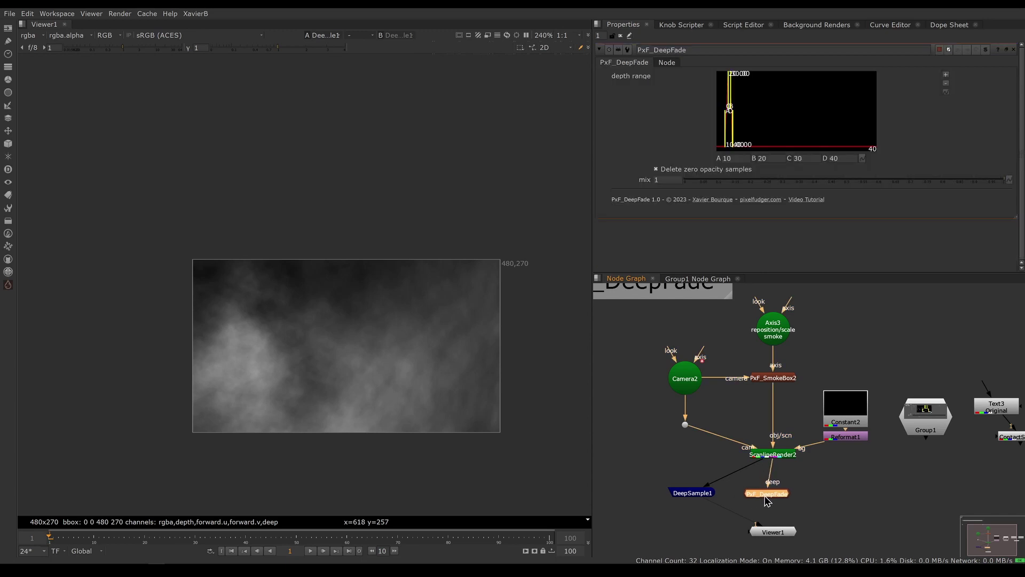
click(946, 76)
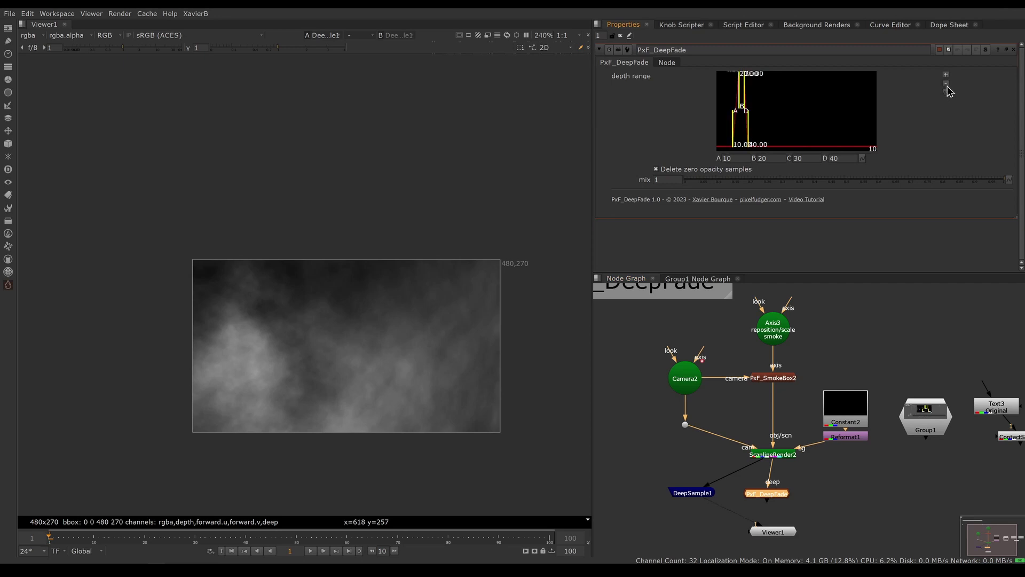
click(946, 81)
click(946, 82)
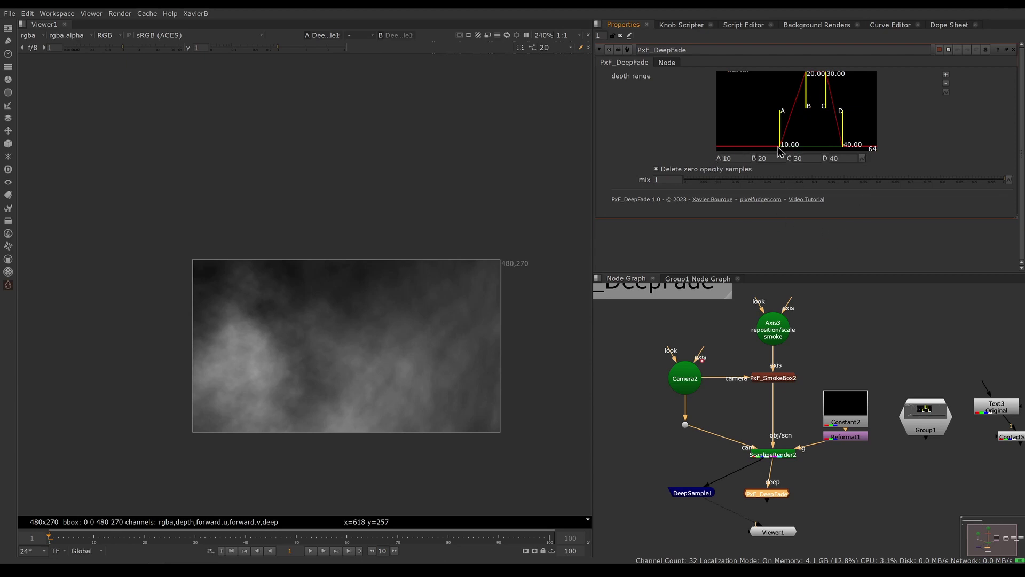
- Enter depth values A 5, B 15, D 80 and C 60, then fit the graph
click(734, 158)
key(Return)
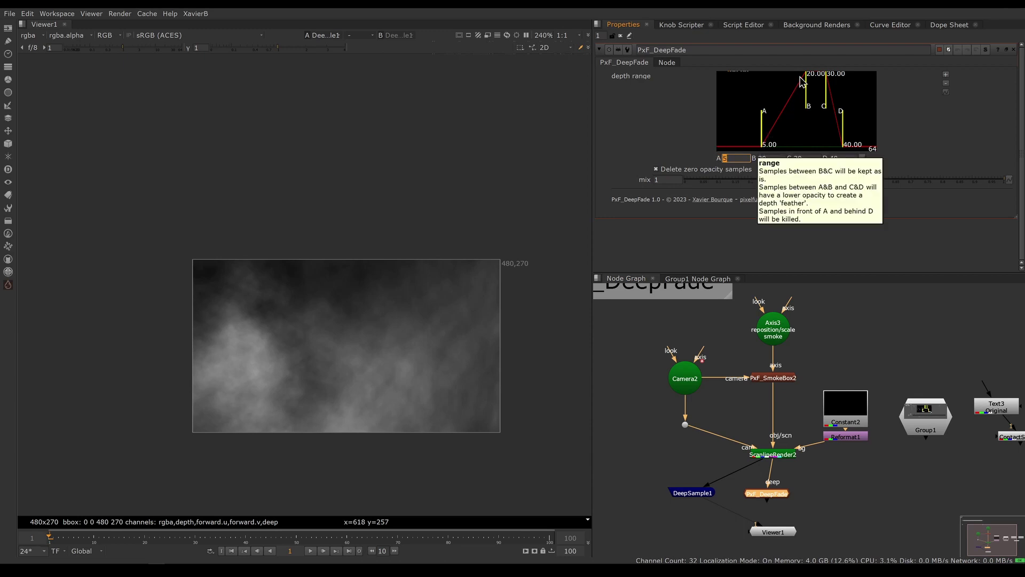
key(Tab)
text(1)
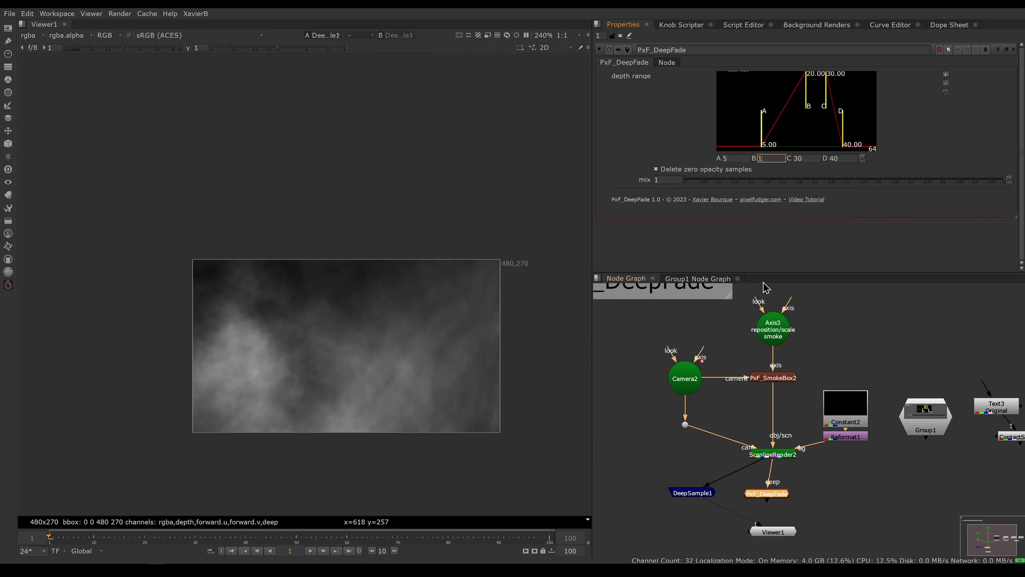
text(5)
key(Return)
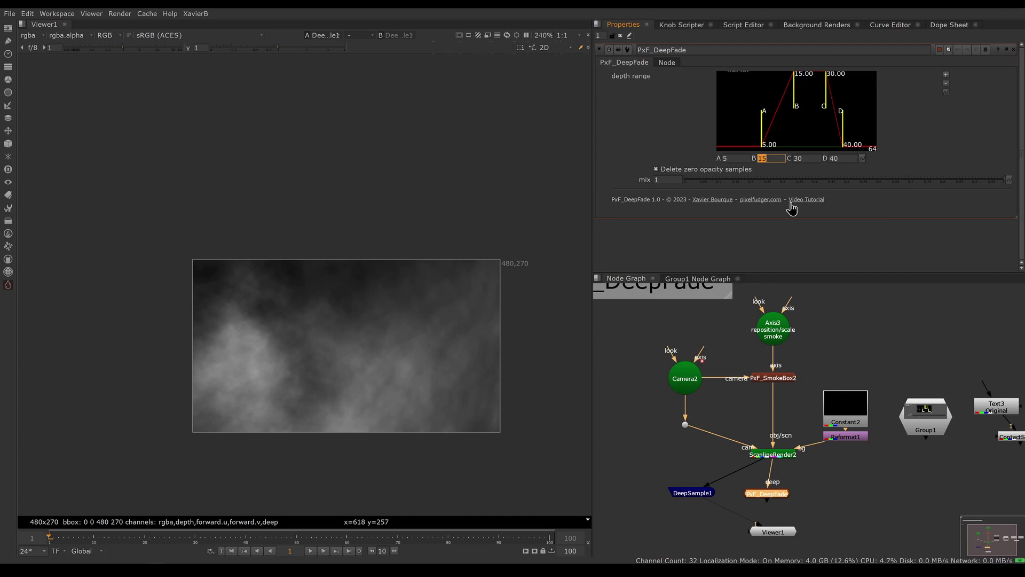
click(842, 158)
key(Return)
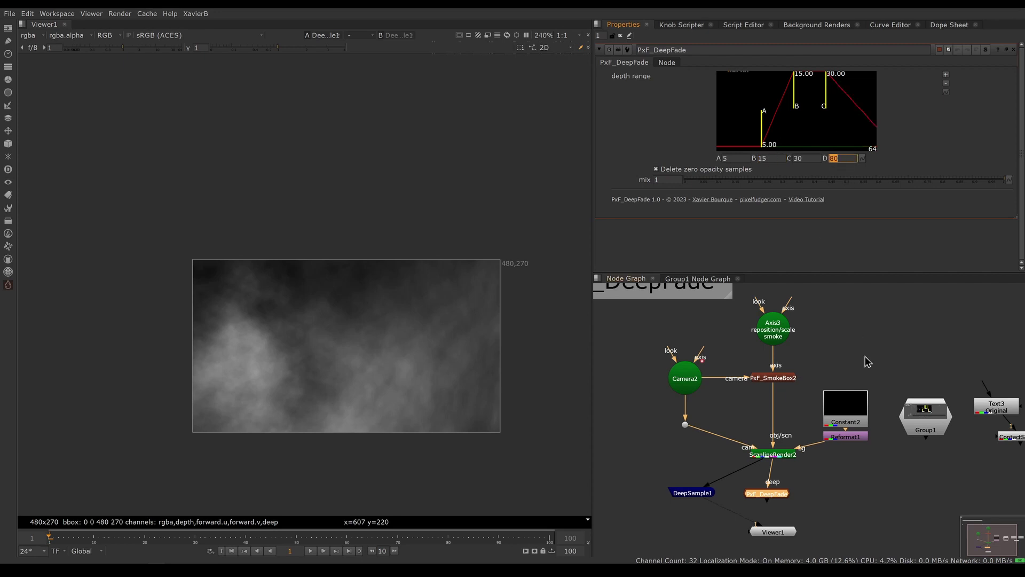
click(808, 158)
key(Return)
click(946, 83)
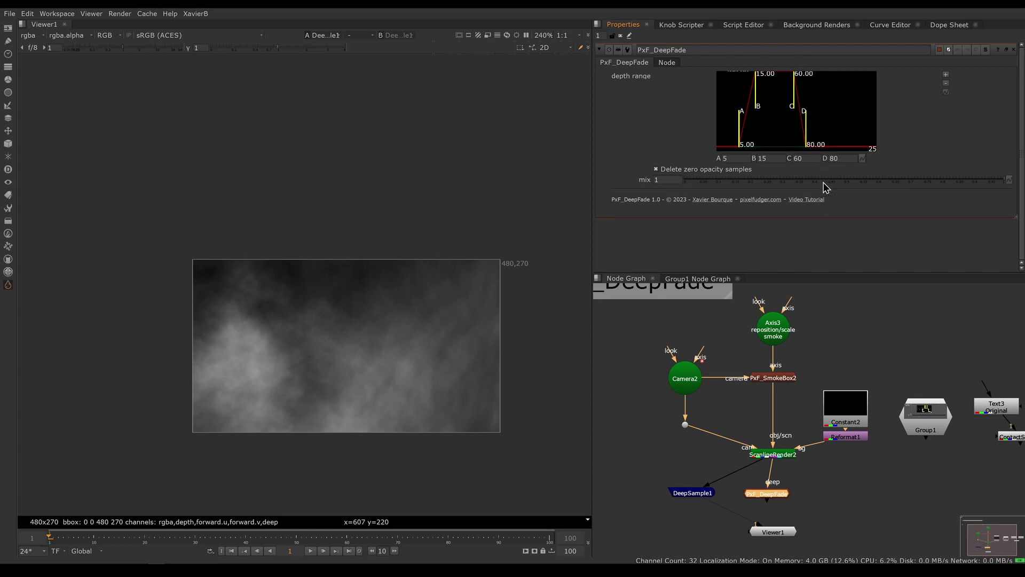
- Try C and D at 1000, then restore C to 60 and D to 80
click(806, 158)
text(1000)
key(Tab)
text(1000)
key(Return)
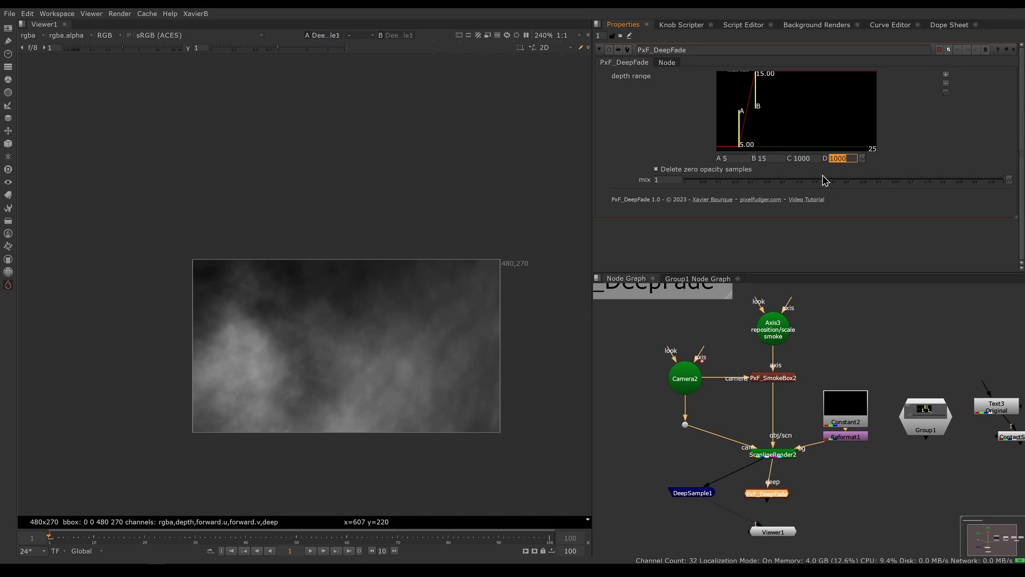
click(815, 161)
text(60)
key(Tab)
text(80)
key(Return)
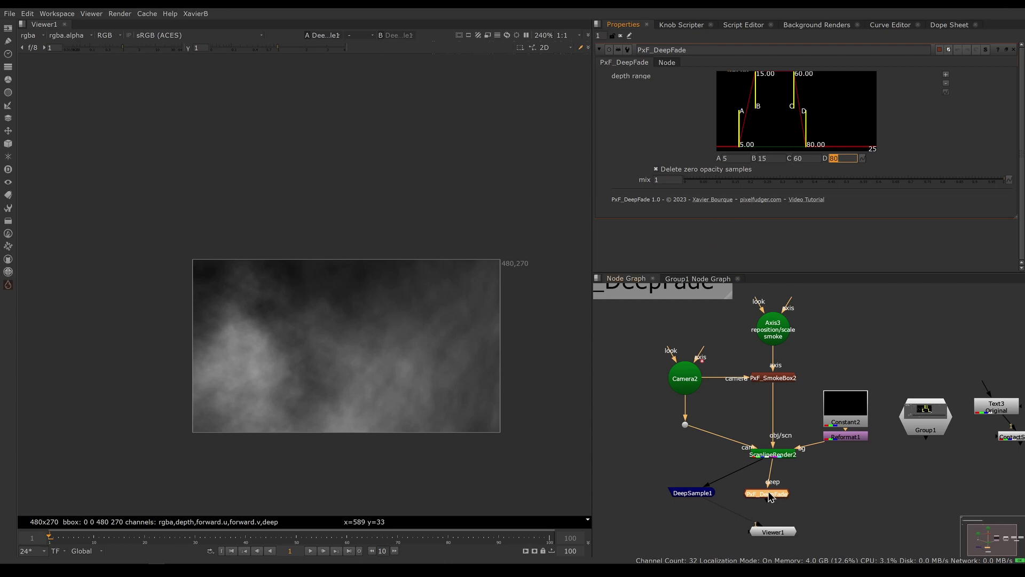
- Move Text3, Text2 and ContactSheet1 beside Viewer1 and select DeepToImage1 for the comparison
middle_drag(794, 496, 944, 381)
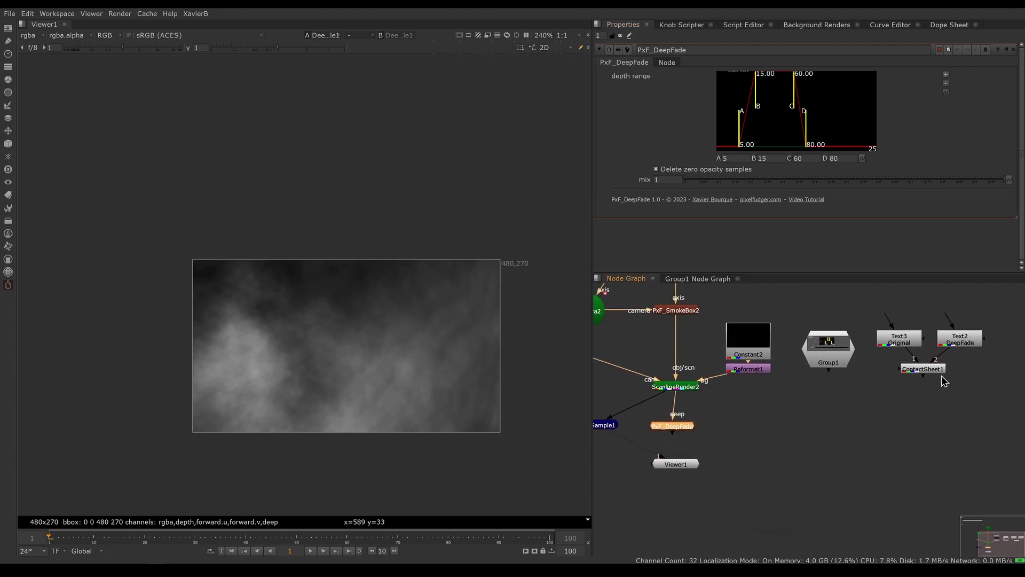
drag(870, 300, 1009, 414)
drag(913, 336, 682, 387)
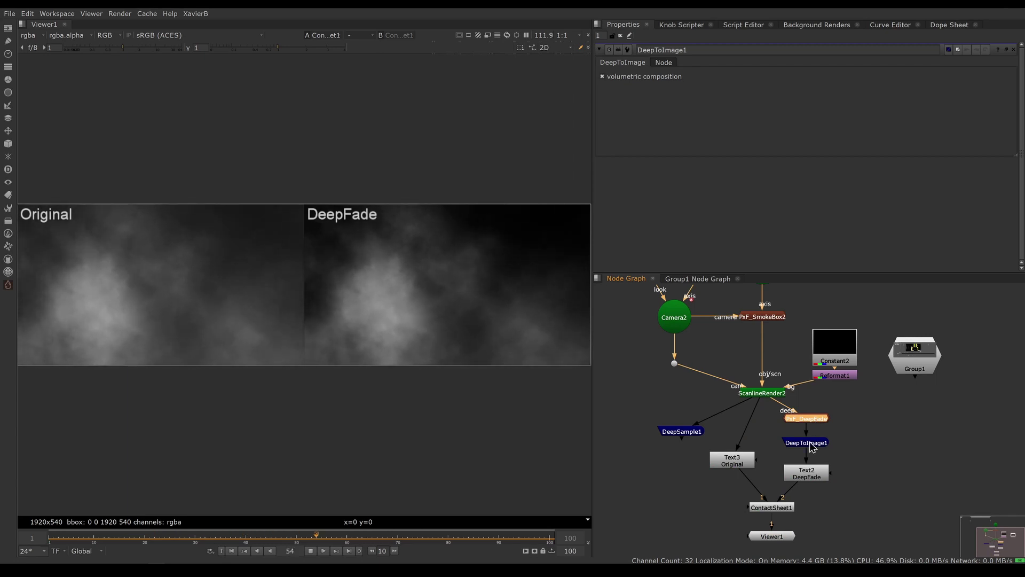
click(808, 442)
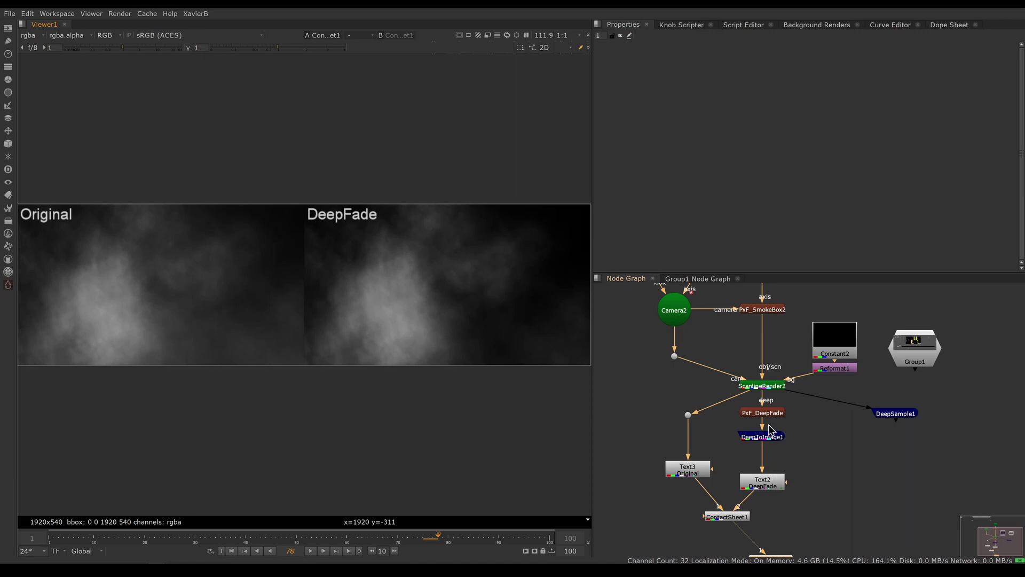
- In PxF_DeepFade, fit the depth graph and change C to 20 and D to 40
double_click(772, 414)
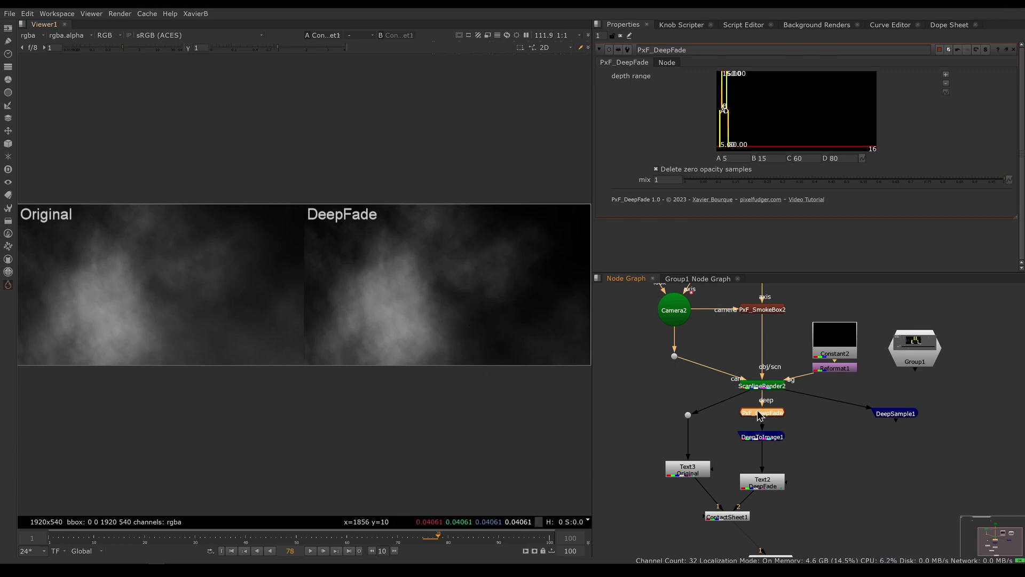
click(946, 74)
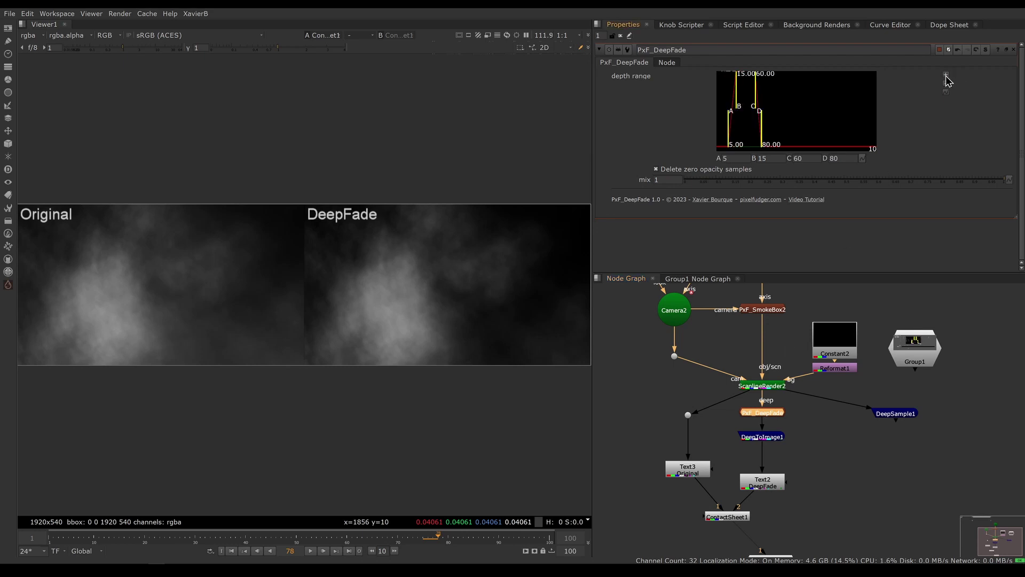
click(946, 92)
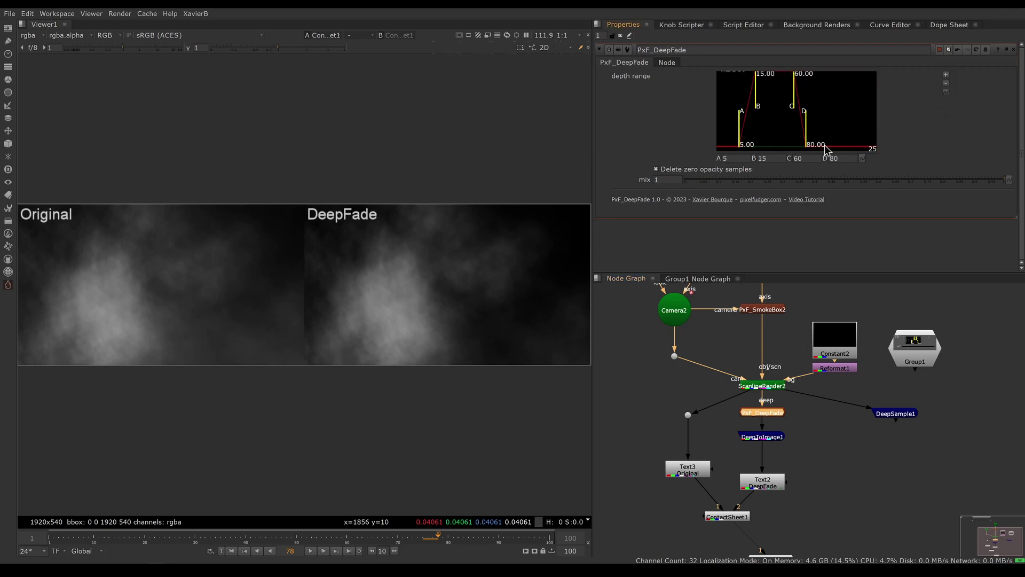
click(806, 158)
text(20)
key(Tab)
text(40)
key(Return)
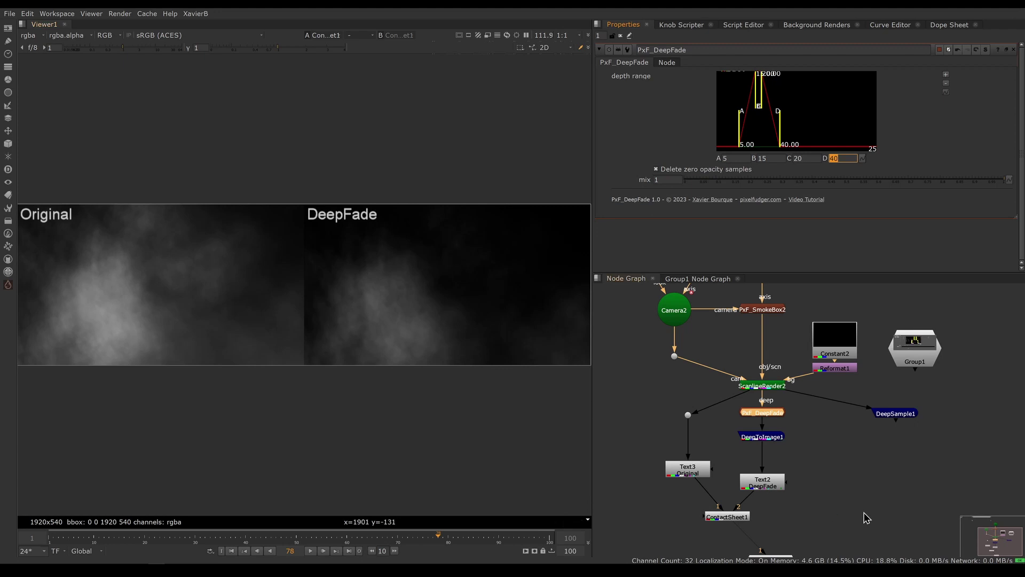
- Add DeepToPoints1 with deep input from PxF_DeepFade and camera input from Camera2
click(846, 466)
key(Tab)
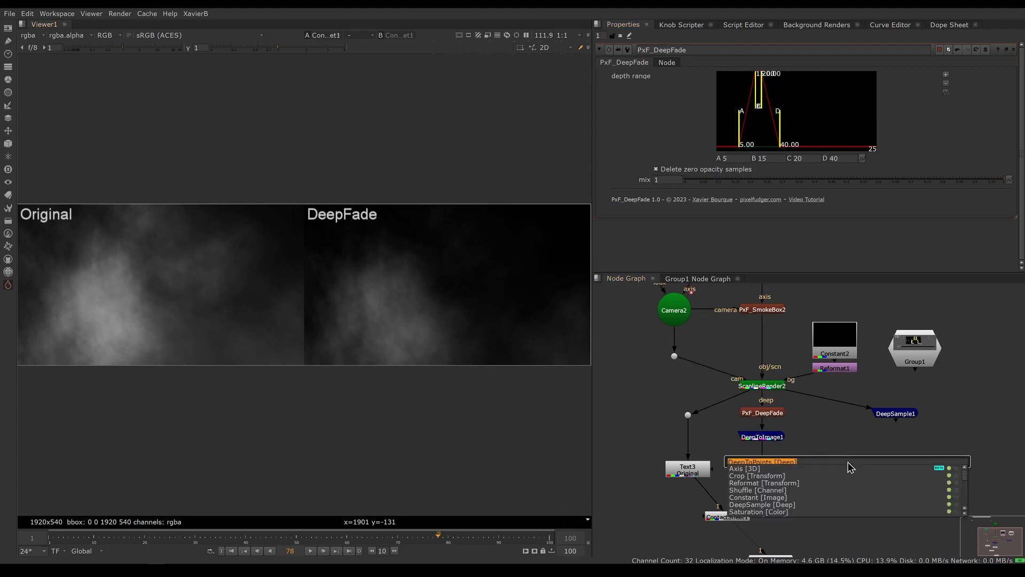
text(deepto)
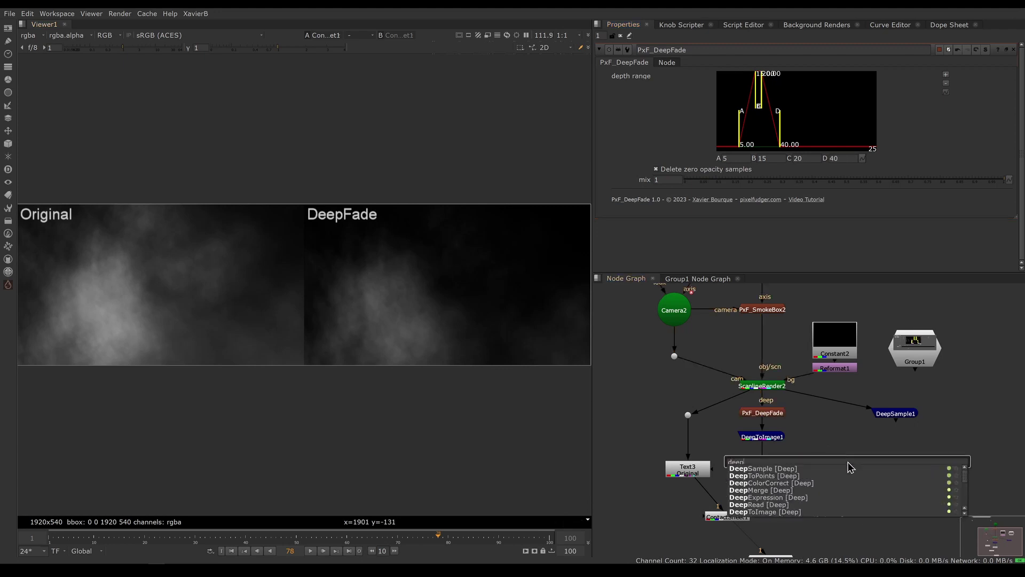
key(Return)
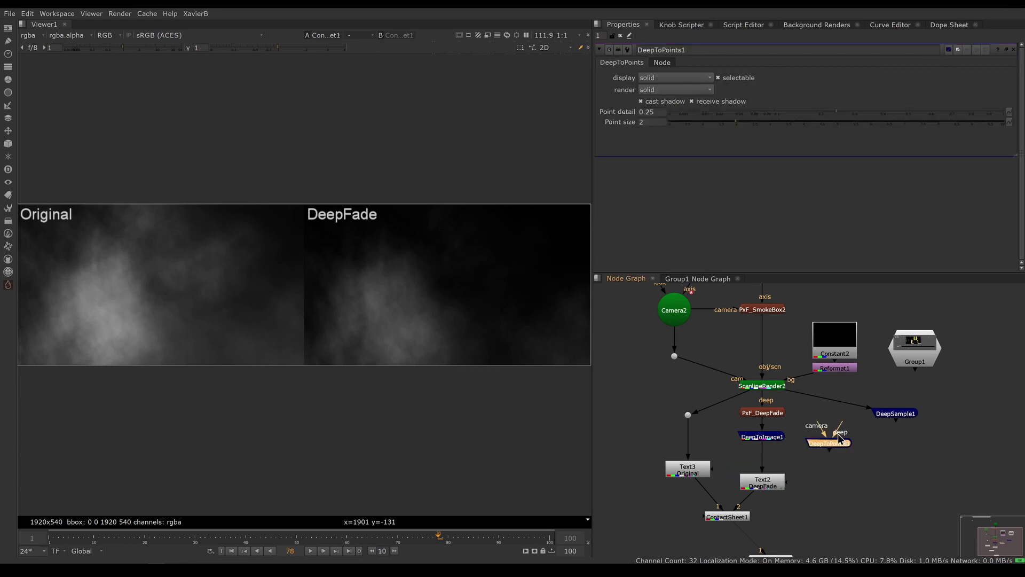
drag(817, 433, 757, 414)
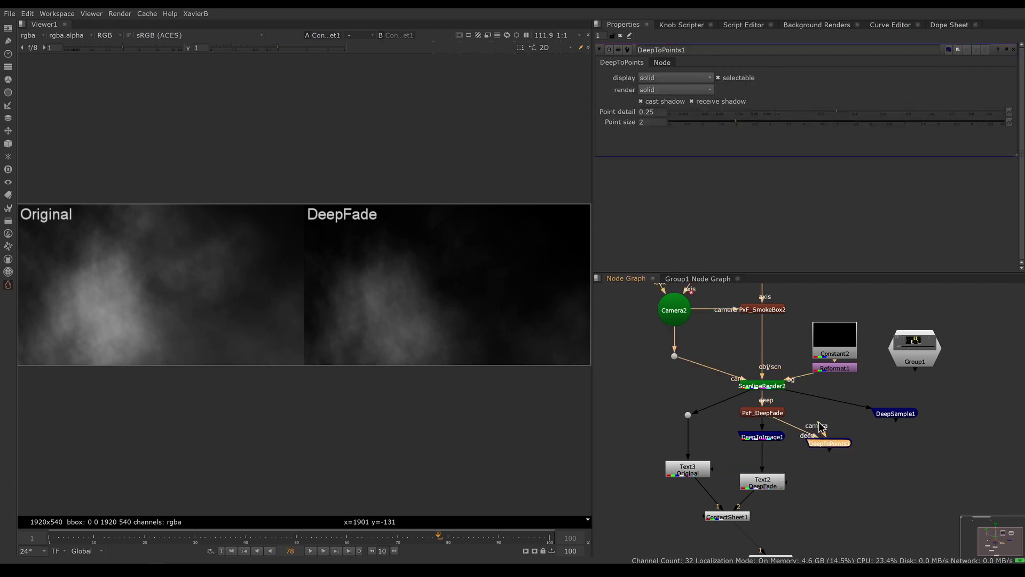
drag(669, 436, 674, 357)
drag(662, 441, 648, 442)
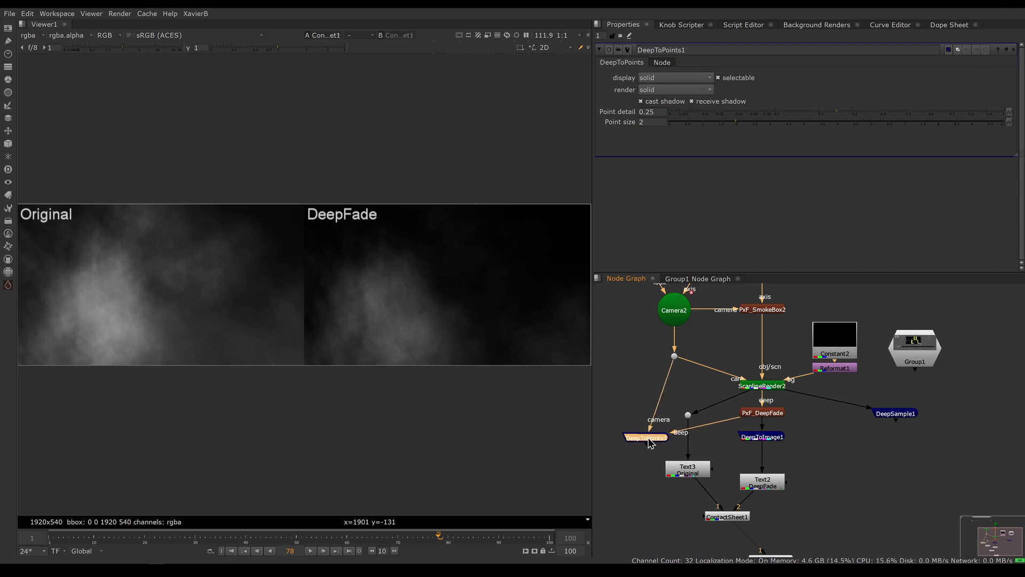
- View DeepToPoints1 with PxF_DeepFade disabled and inspect the full point cloud at frame 1
key(1)
click(763, 415)
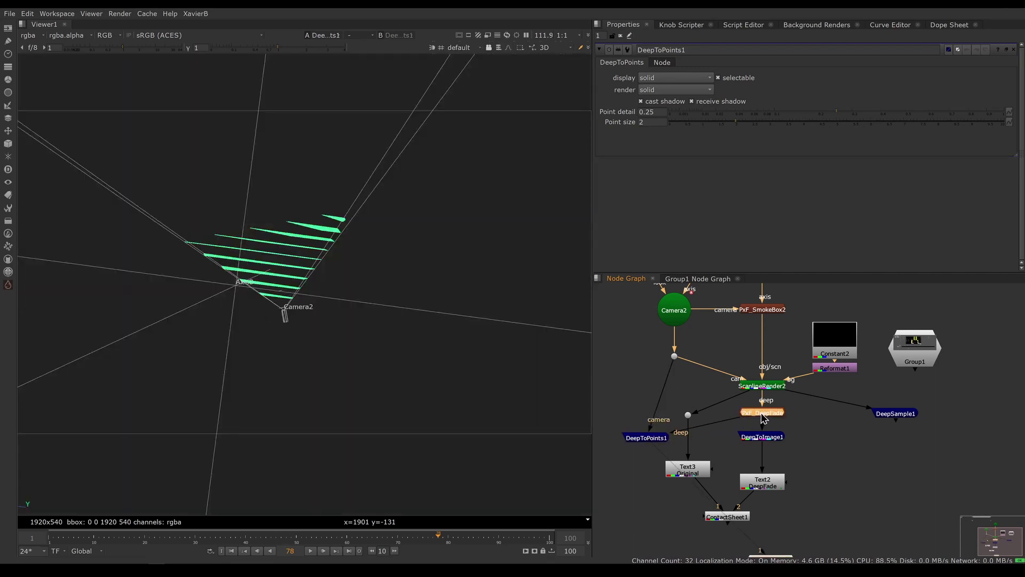
key(d)
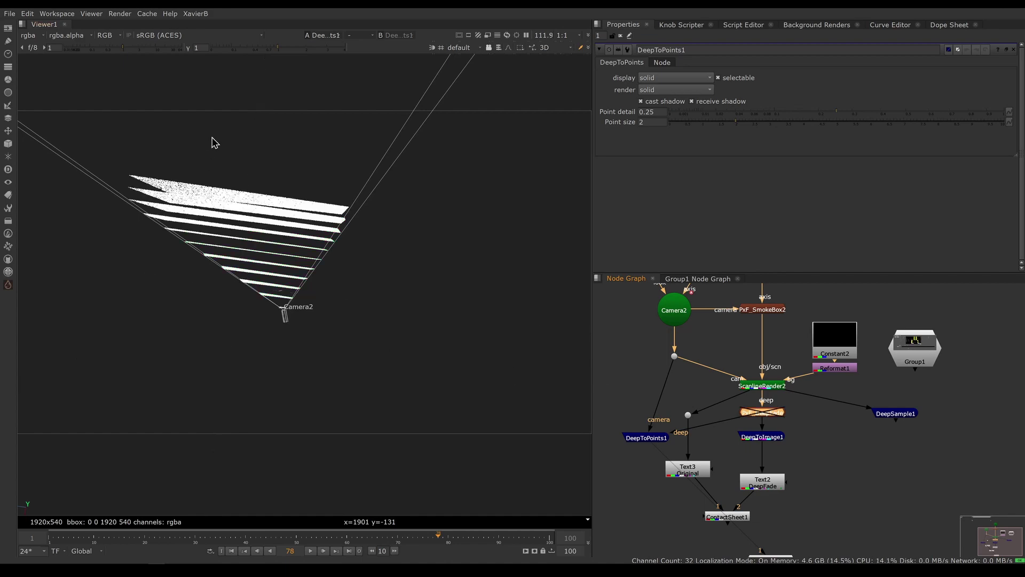
ctrl+drag(330, 375, 404, 441)
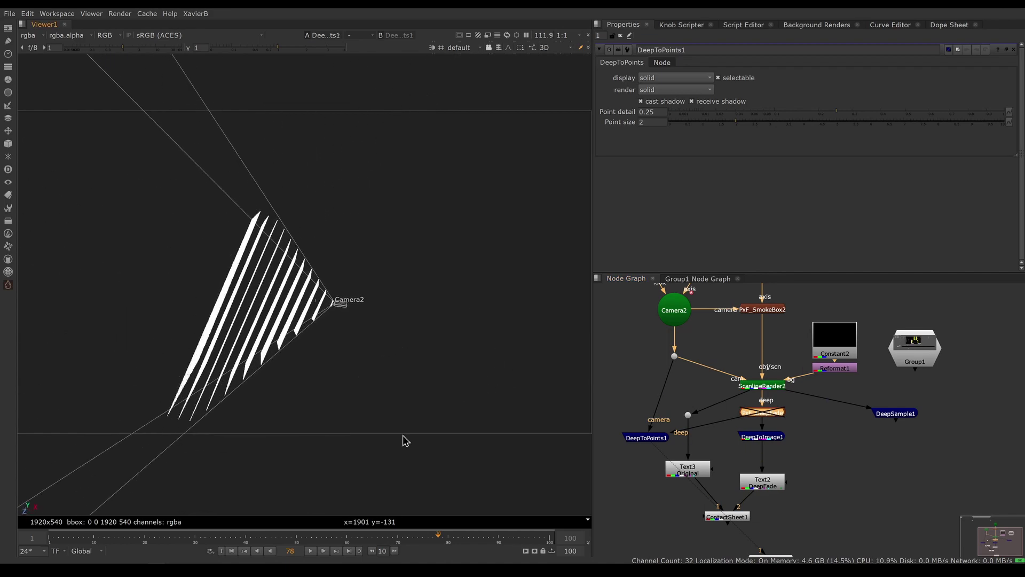
click(232, 551)
ctrl+drag(351, 397, 336, 427)
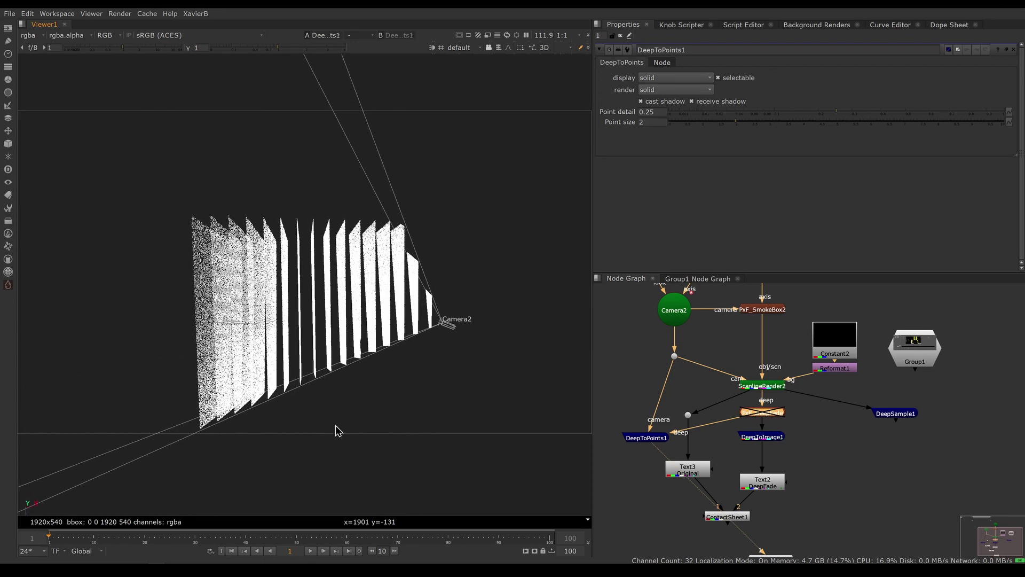
- Re-enable PxF_DeepFade so the distant point slices fade out, clearing the point selection
drag(155, 200, 433, 422)
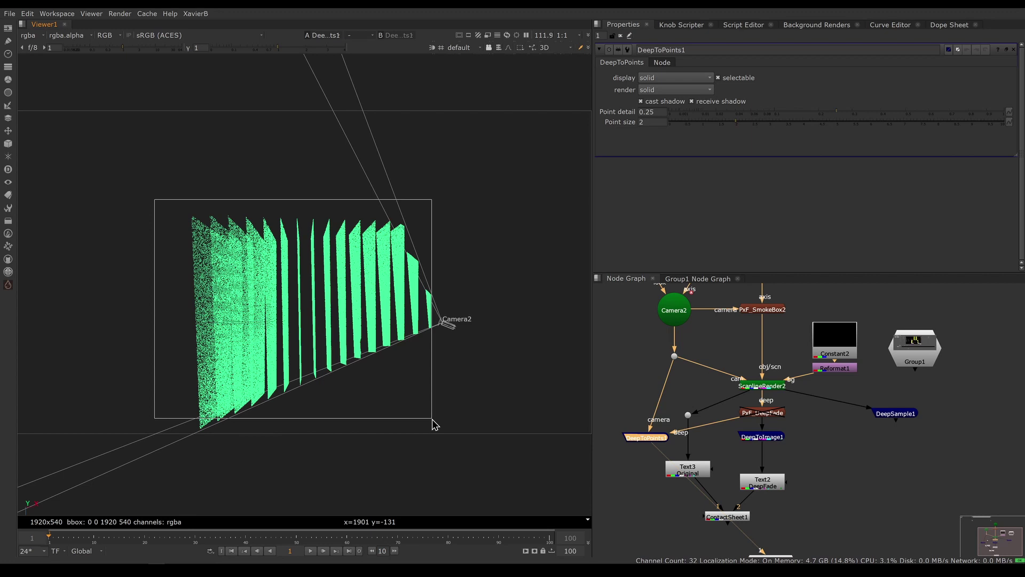
drag(436, 425, 435, 425)
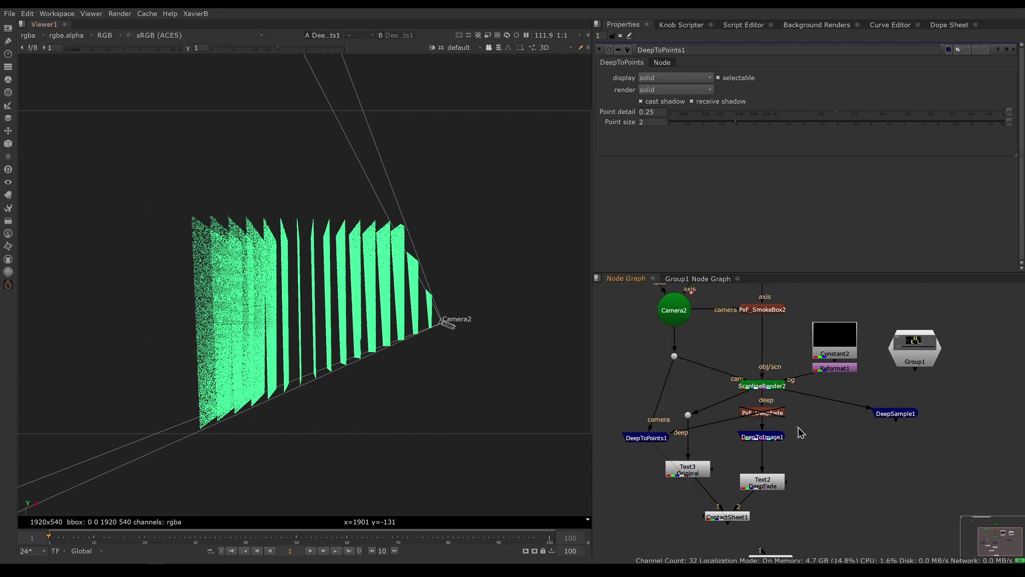
click(775, 415)
key(d)
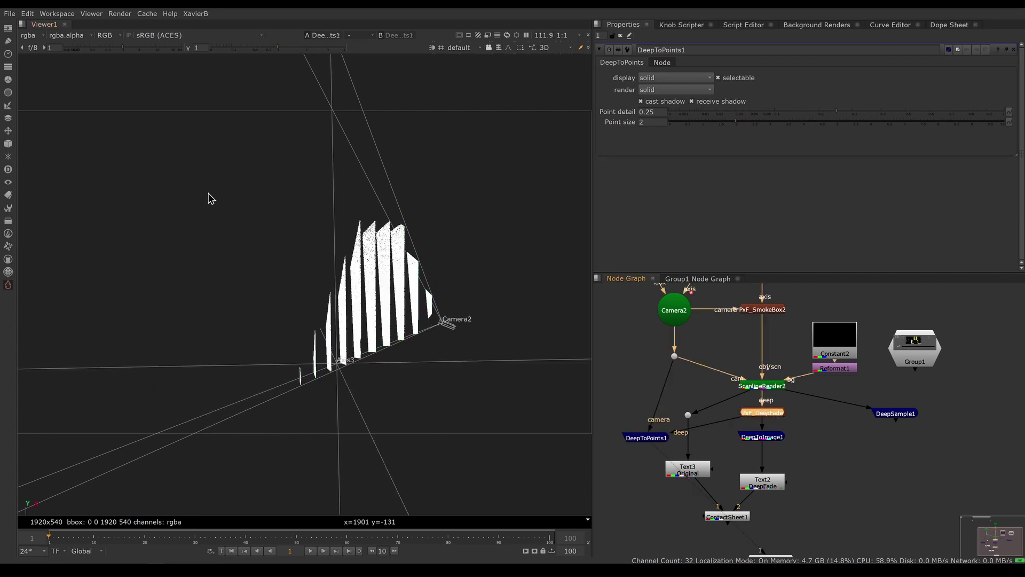
drag(205, 191, 308, 338)
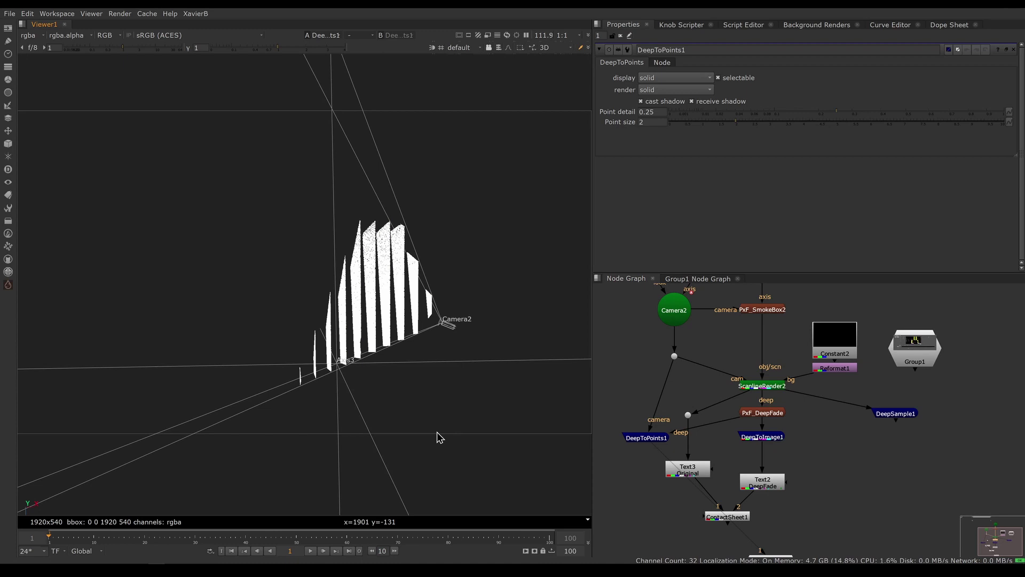
- Toggle PxF_DeepFade's 'Delete zero opacity samples' off and back on, then view its 2D output
double_click(768, 416)
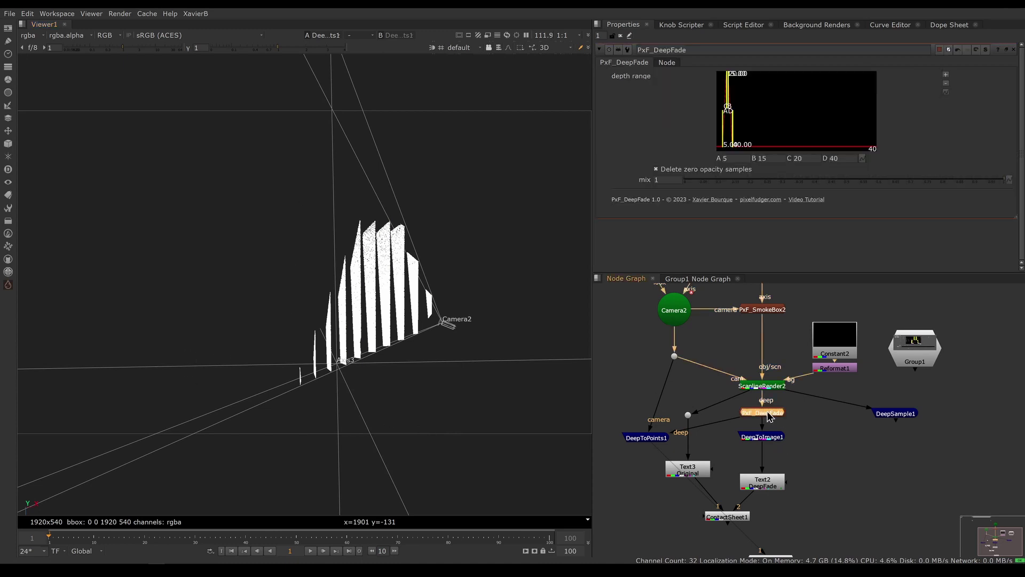
click(655, 169)
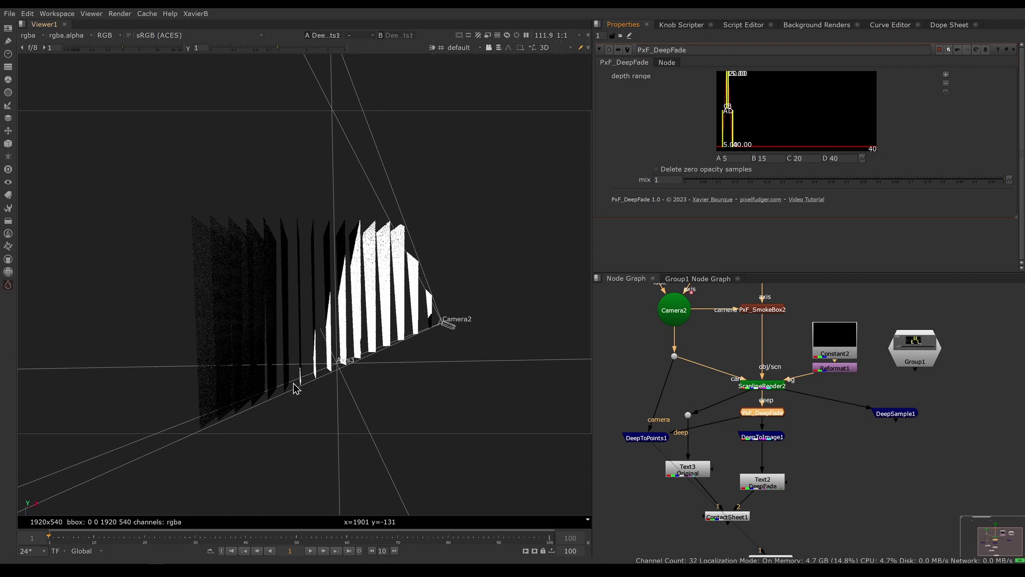
click(657, 169)
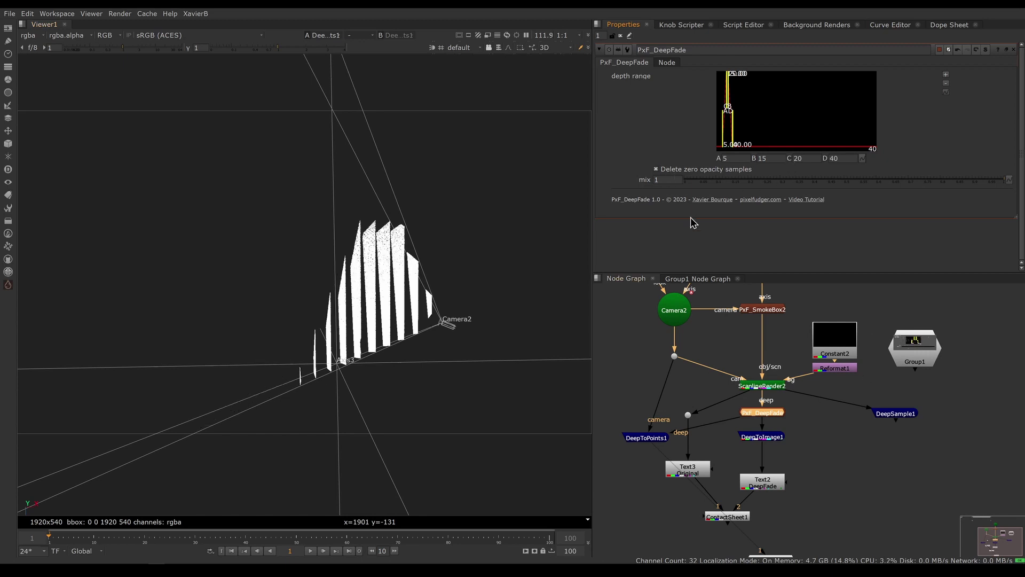
click(826, 453)
click(762, 414)
key(1)
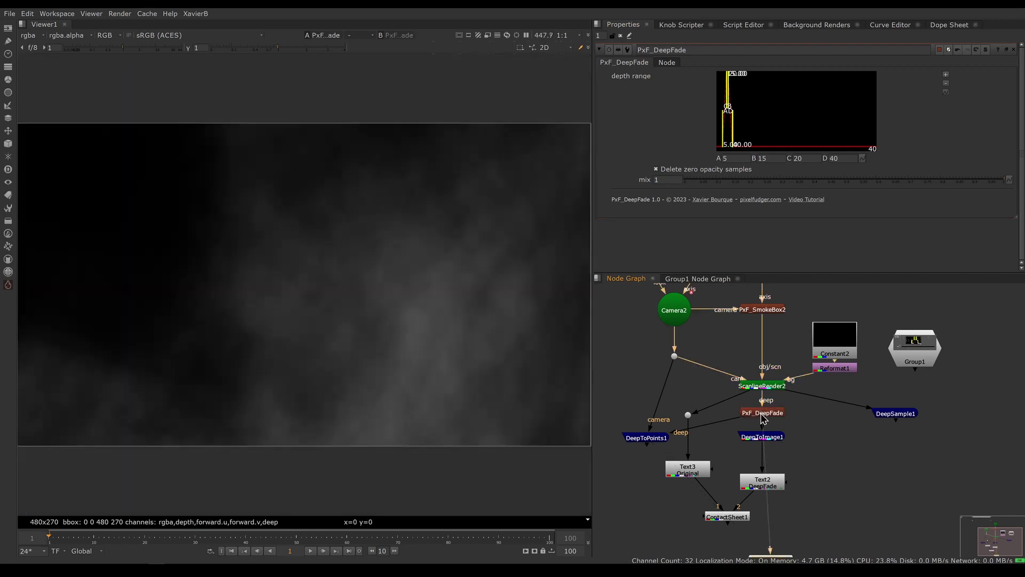
drag(1003, 182, 686, 181)
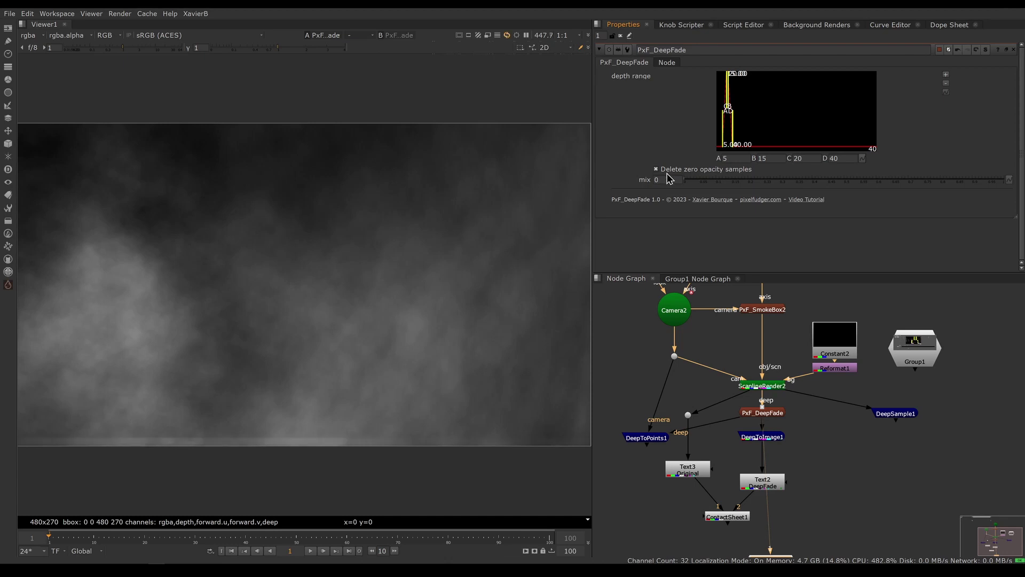
click(665, 180)
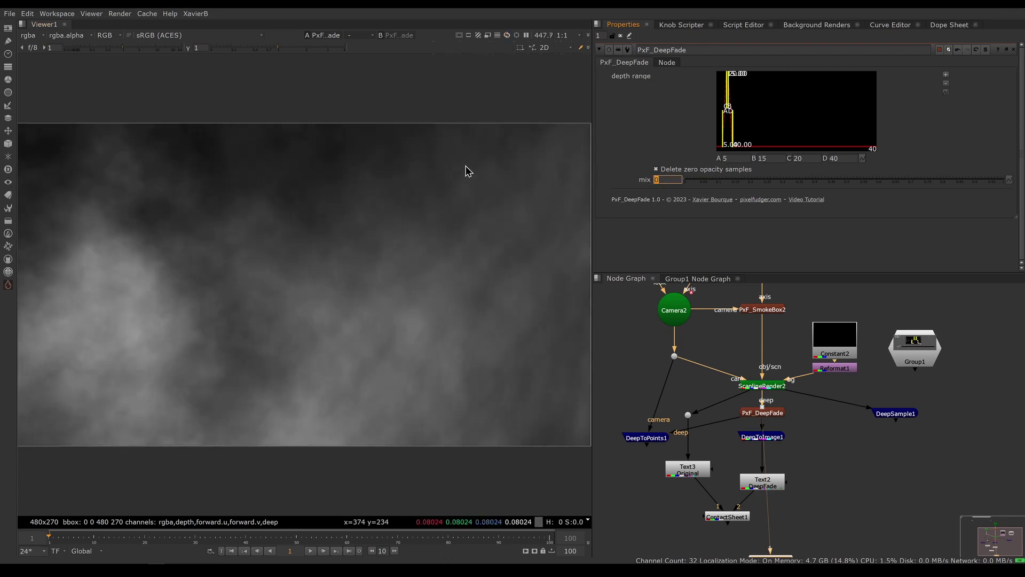
drag(692, 181, 1010, 199)
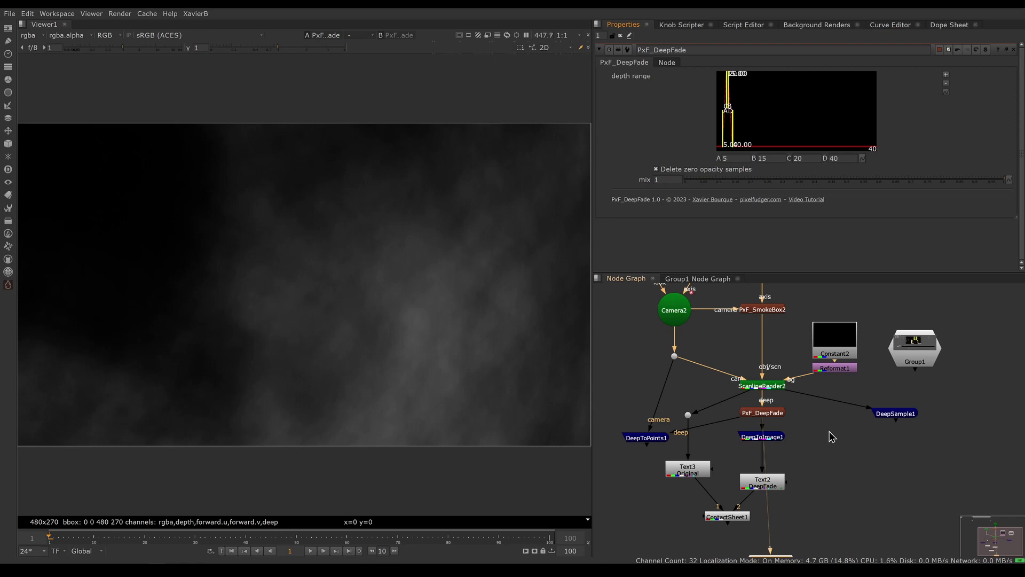
click(779, 414)
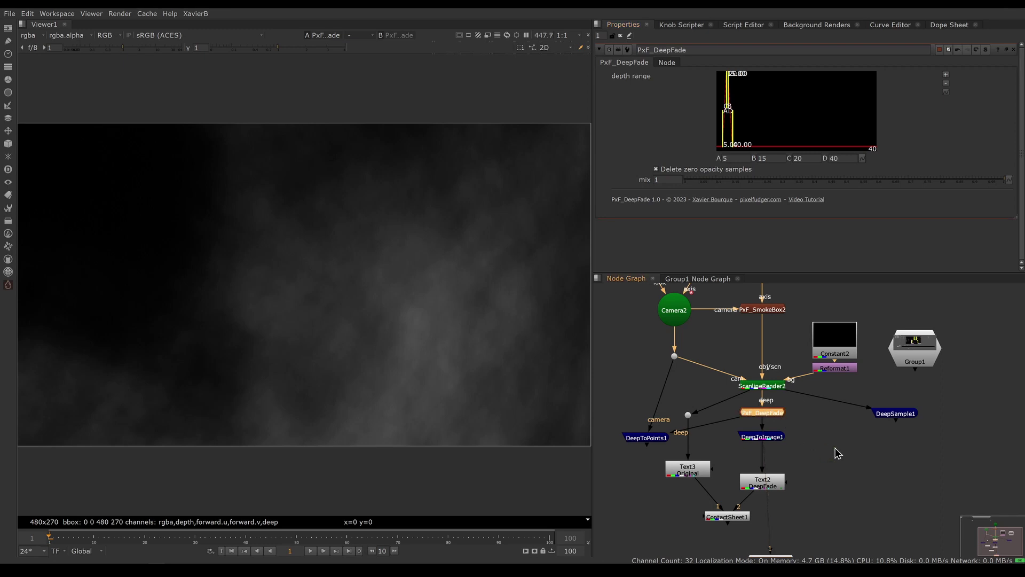